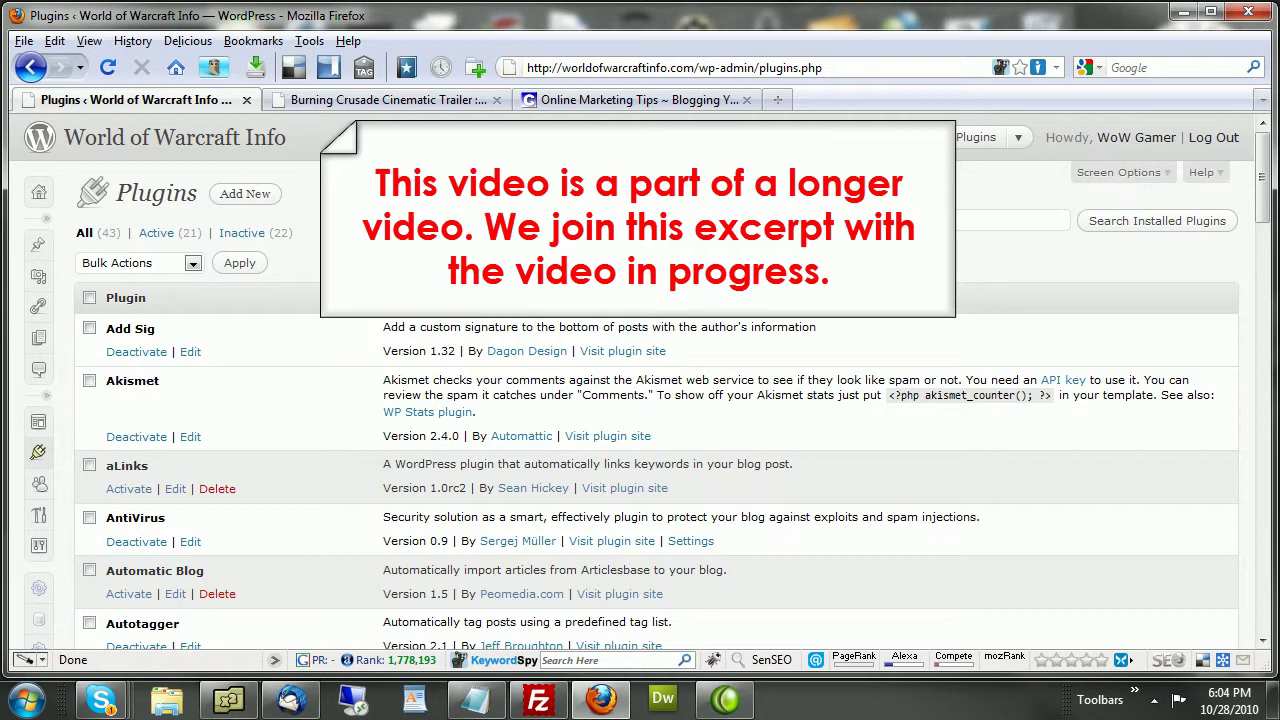
Examine how the floating vertical social buttons behave along the home page of the Online Marketing Tips blog
left_click(640, 100)
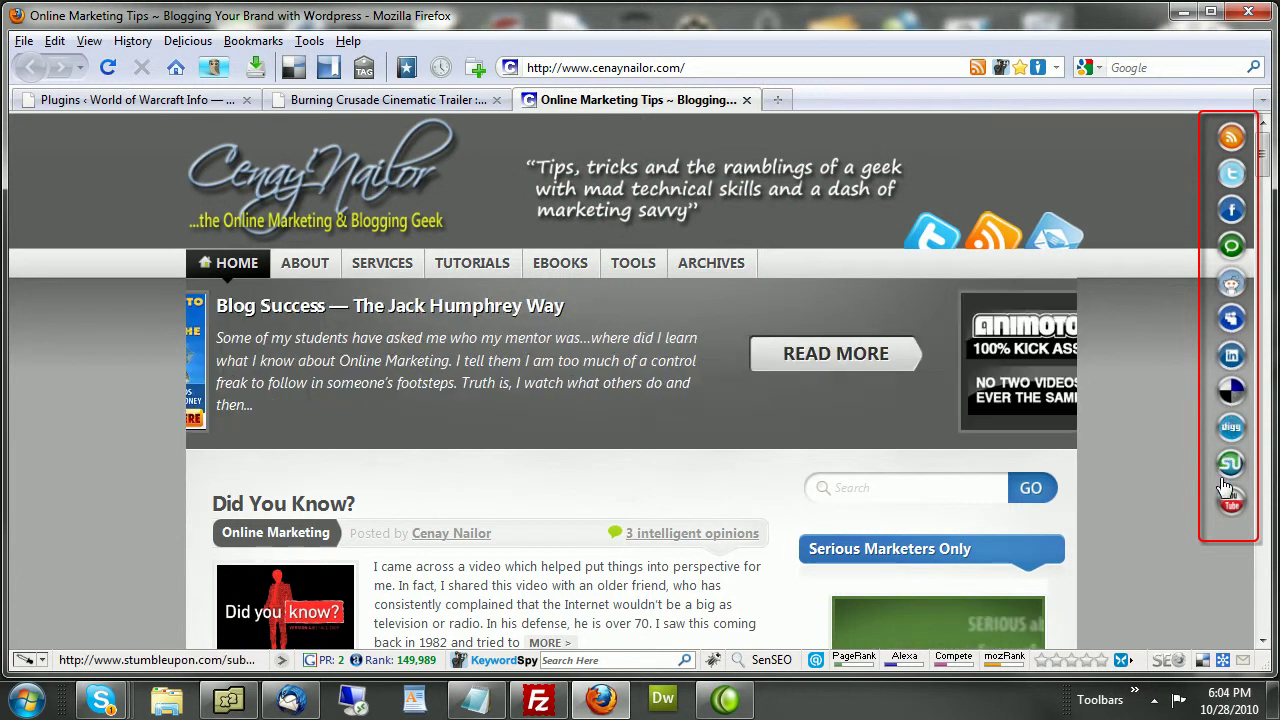
scroll(1163, 509, "down", 5)
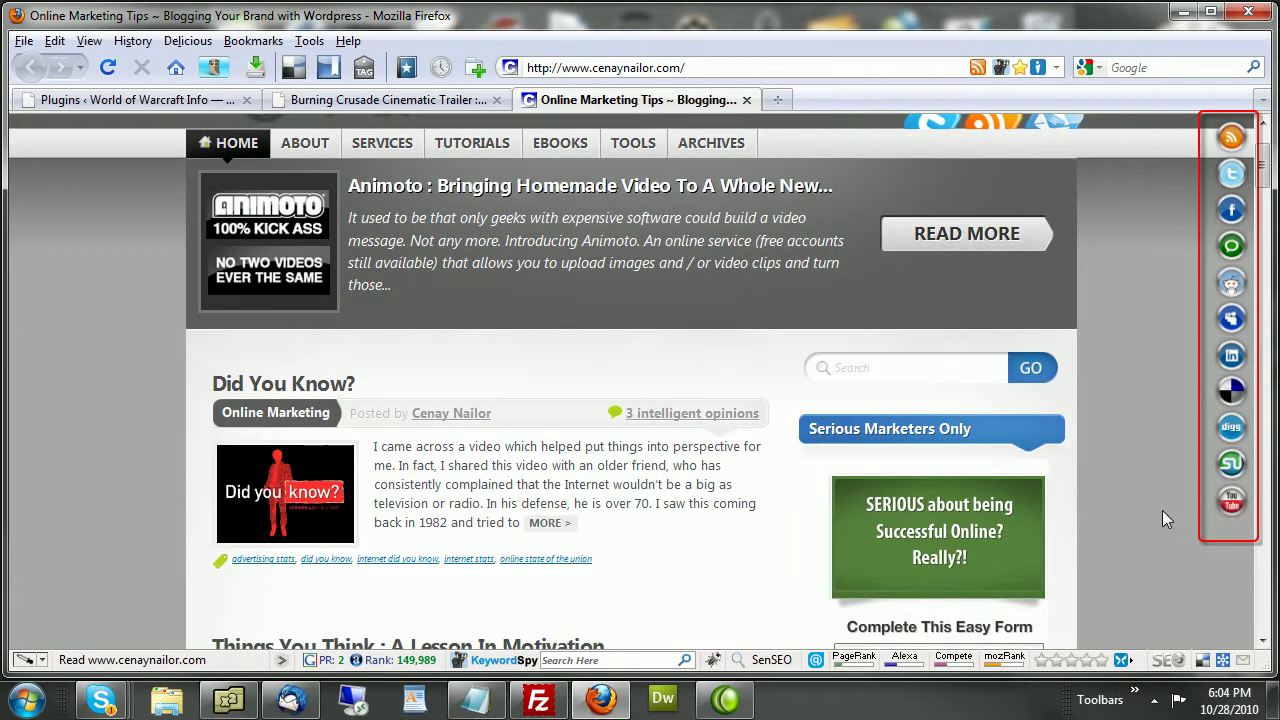
scroll(1162, 511, "down", 6)
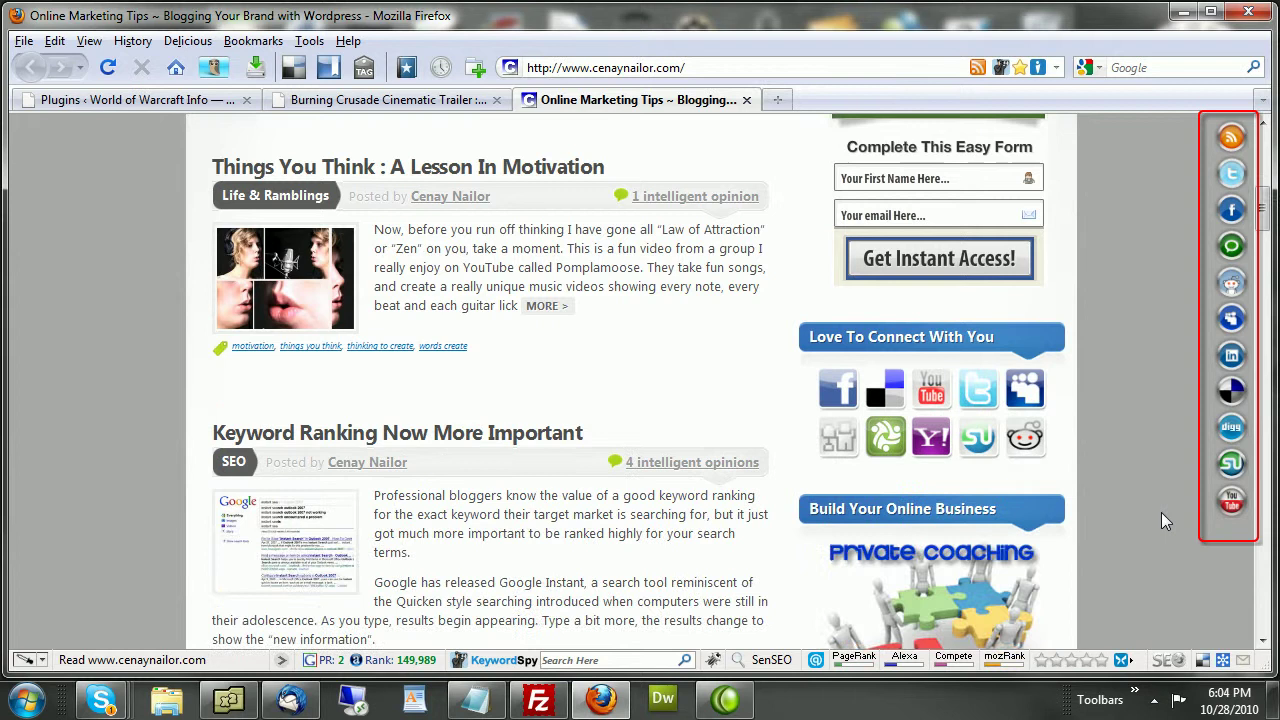
scroll(1161, 512, "down", 6)
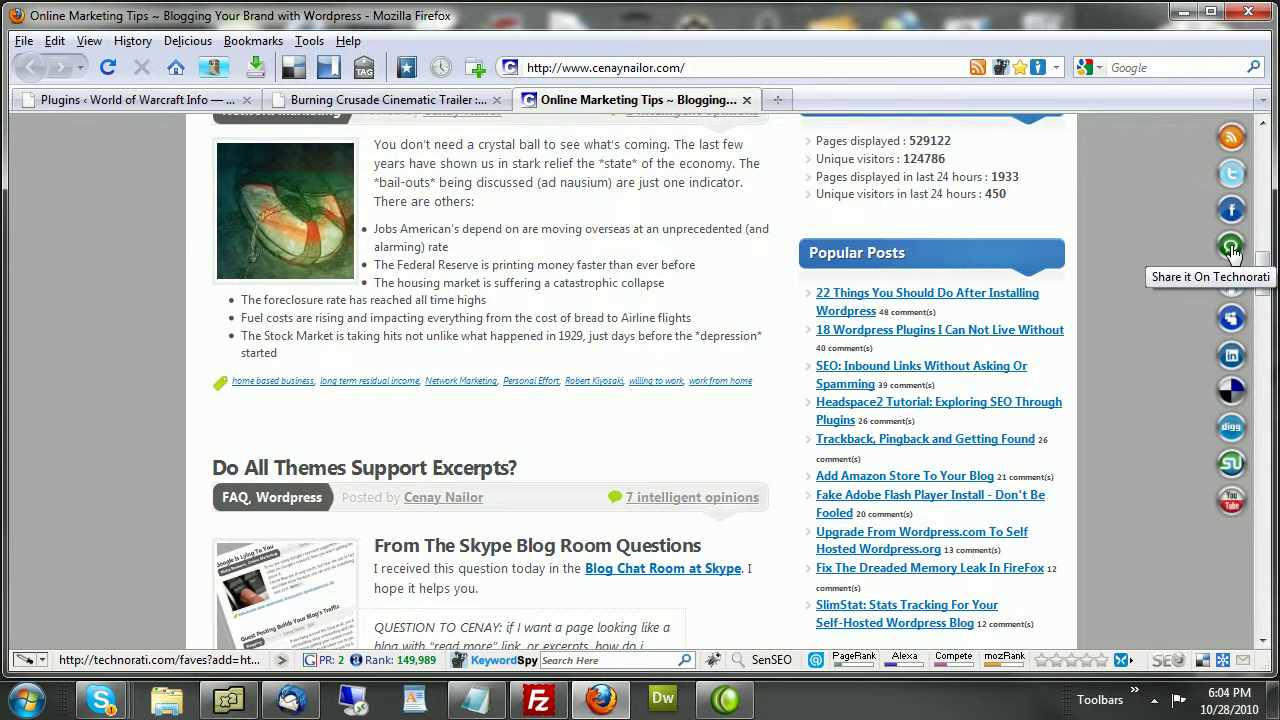
scroll(1218, 290, "up", 10)
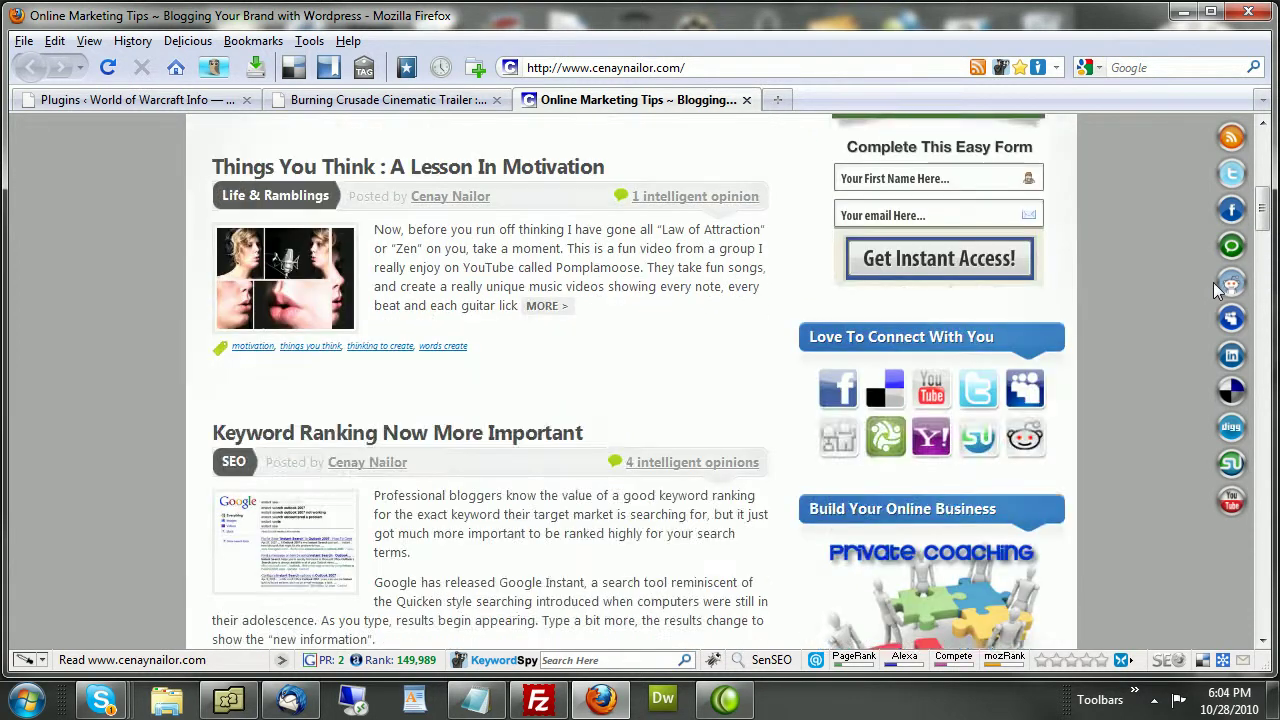
scroll(1218, 290, "up", 8)
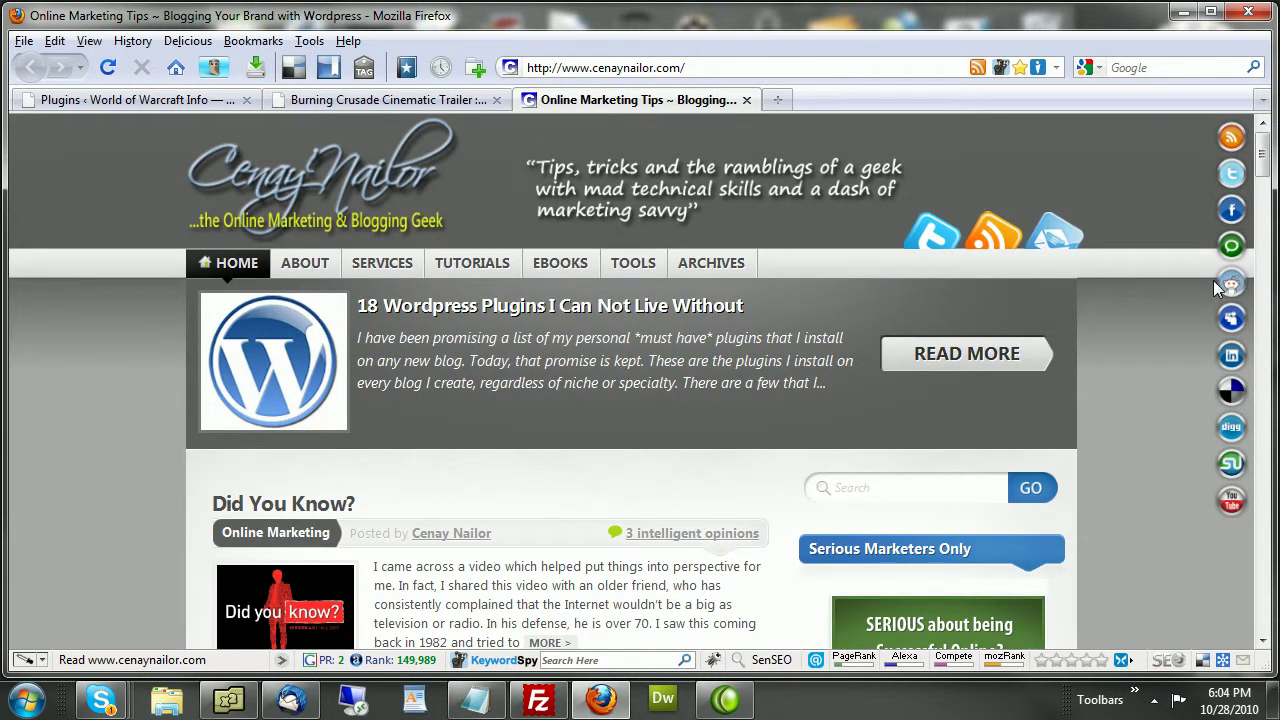
Activate the Fixed Social buttons plugin on the World of Warcraft Info site
left_click(155, 100)
scroll(330, 480, "down", 5)
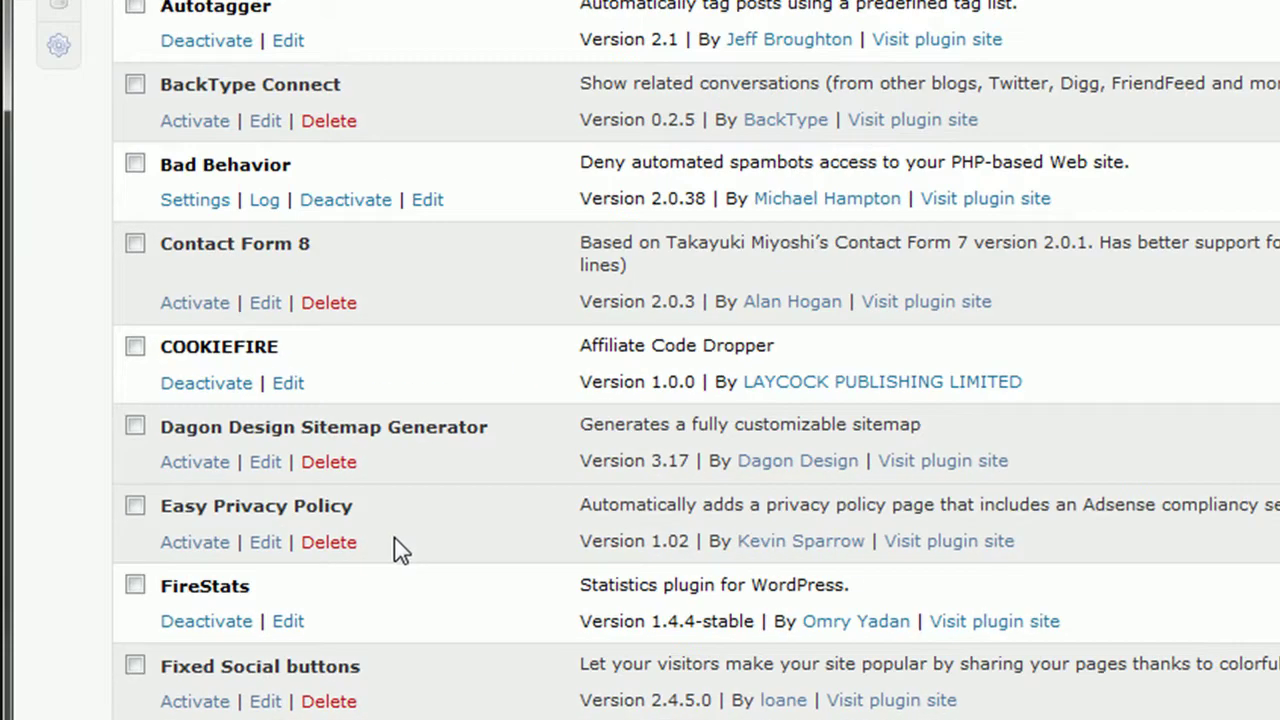
scroll(395, 548, "down", 4)
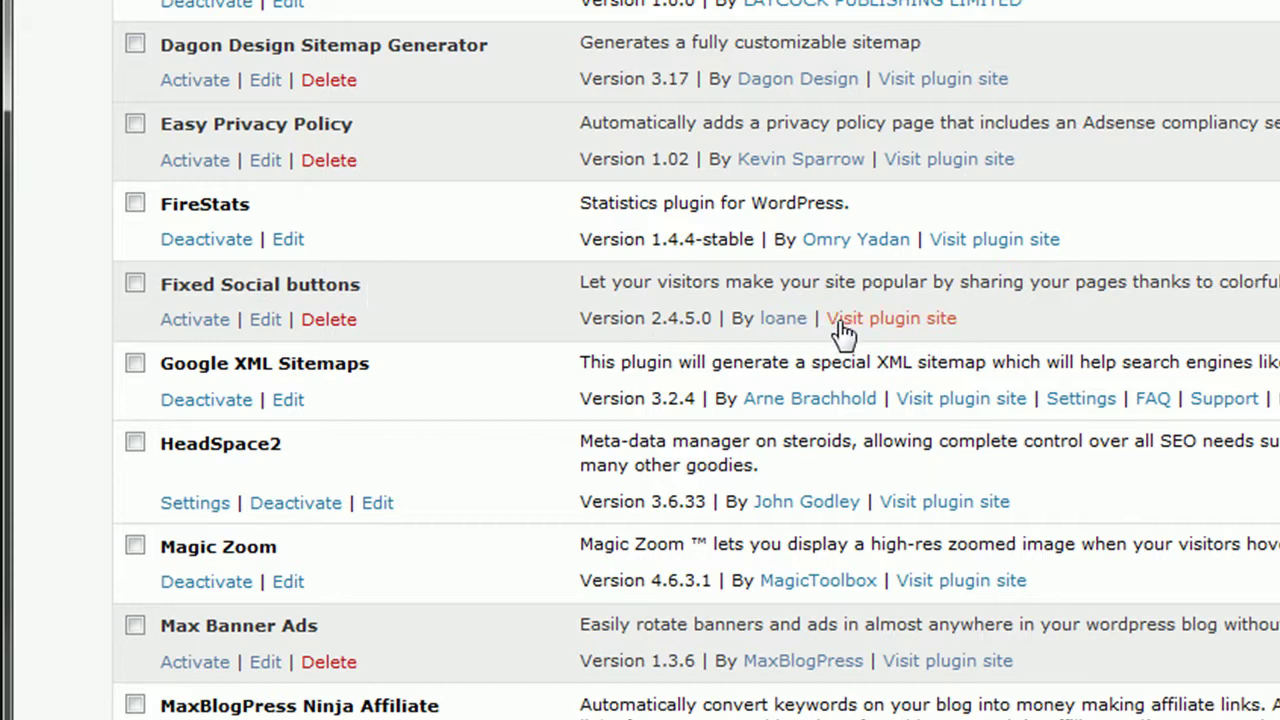
left_click(195, 320)
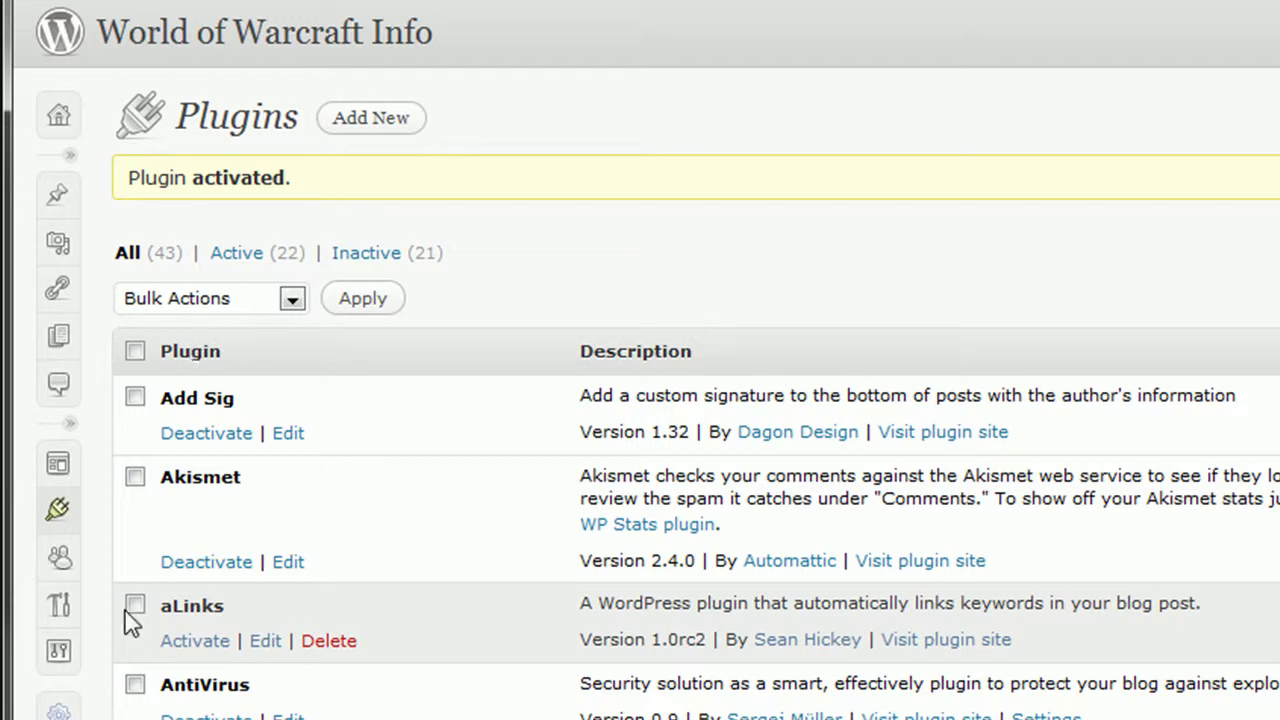
Save the Fixed Social Buttons settings with their default options and view the Burning Crusade Cinematic Trailer post
mouse_move(62, 660)
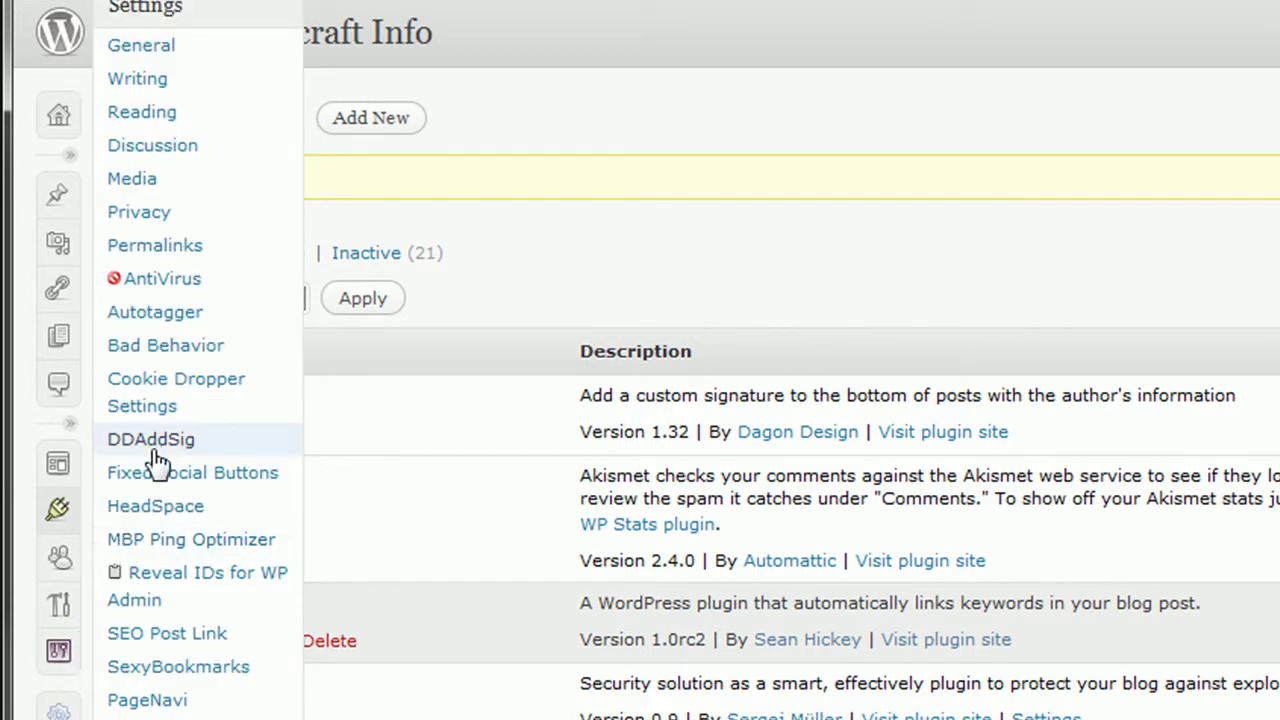
left_click(252, 478)
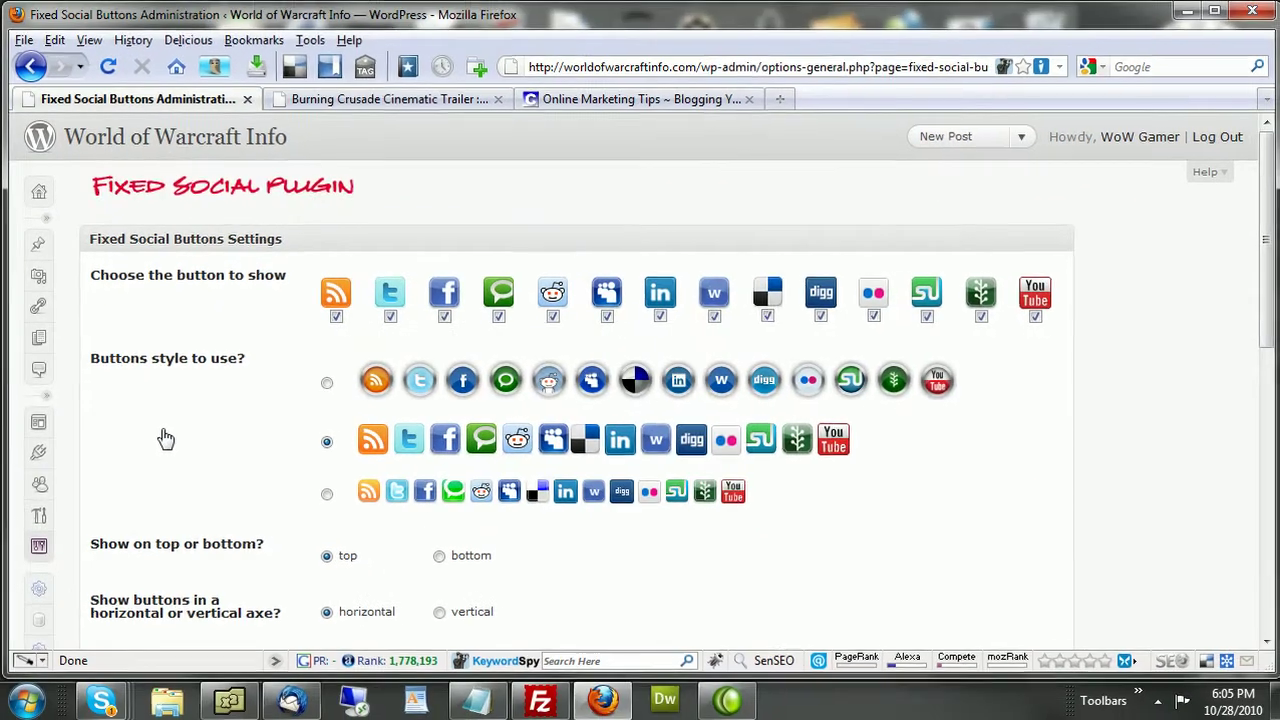
scroll(165, 438, "down", 5)
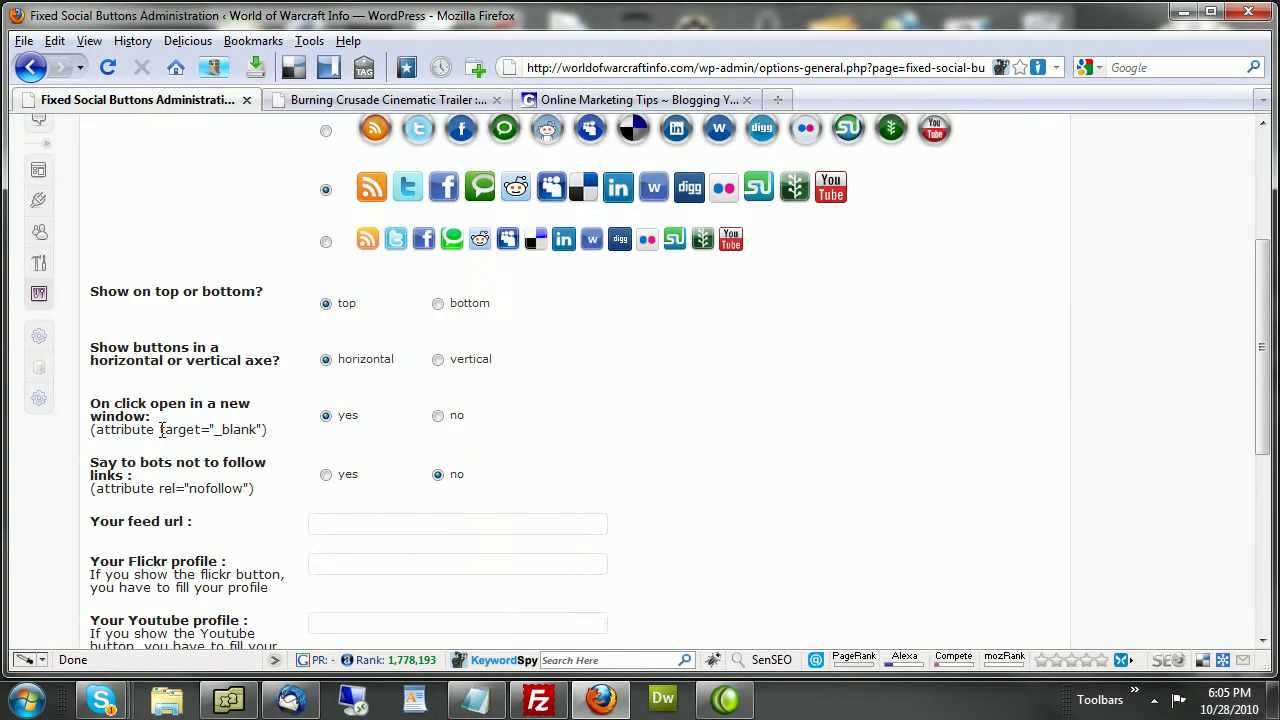
scroll(161, 430, "up", 3)
scroll(163, 437, "down", 10)
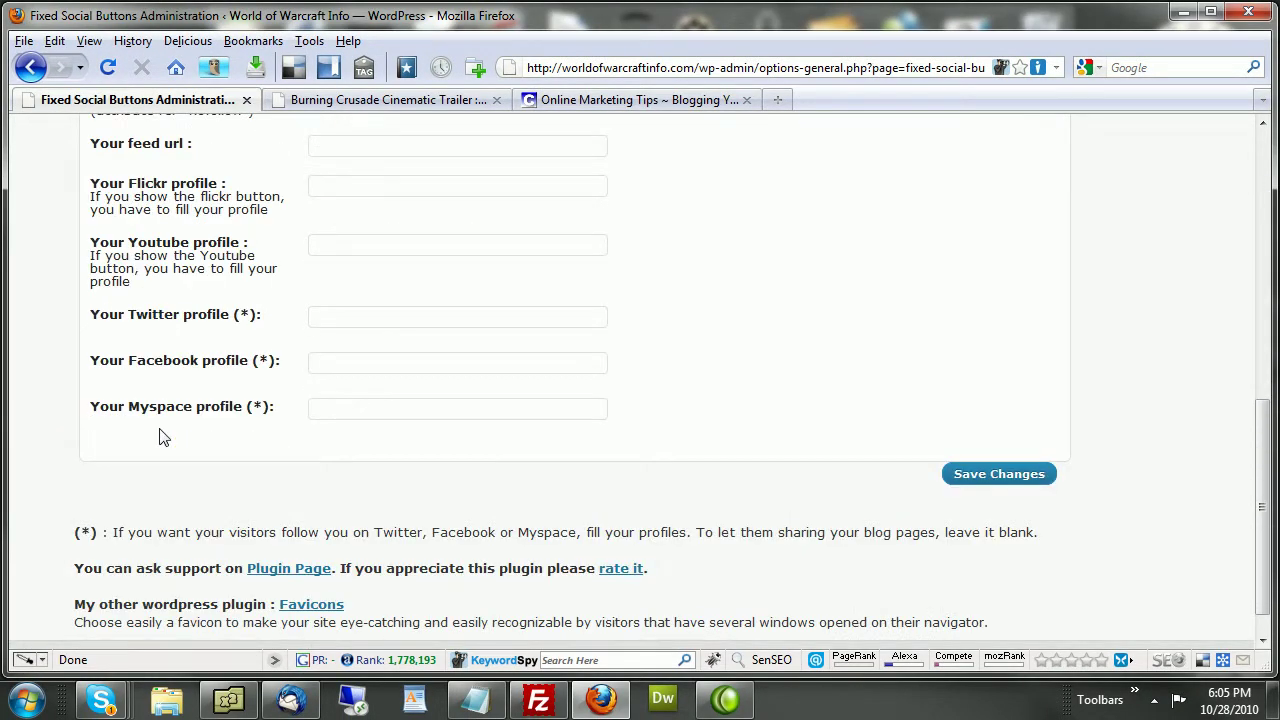
left_click(1025, 475)
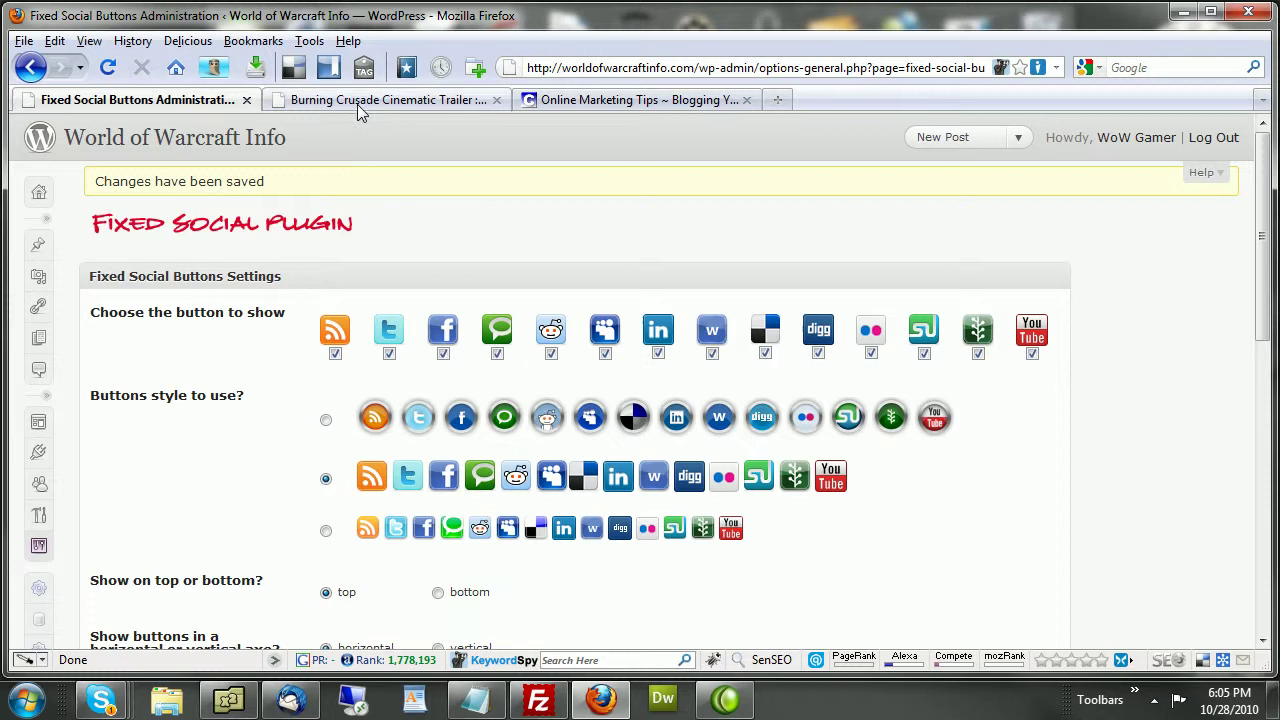
left_click(357, 100)
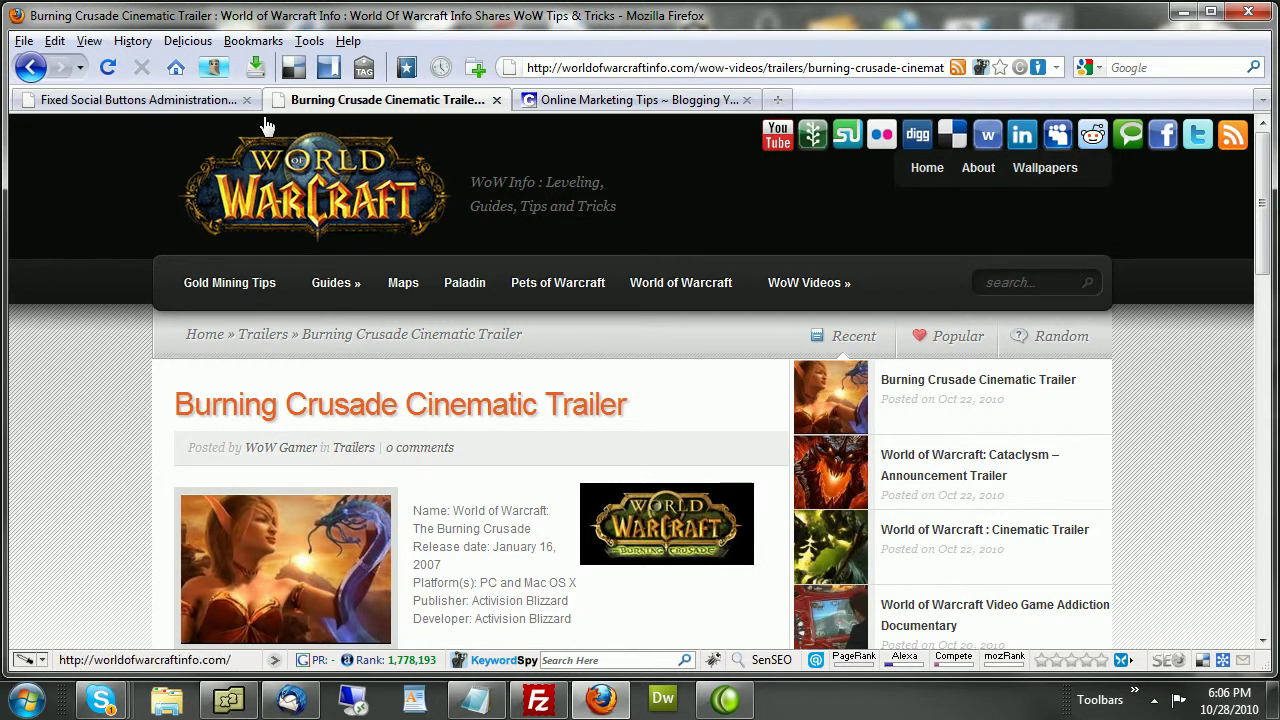
Set the social buttons to the large square style shown at the bottom, and save the changes
left_click(212, 100)
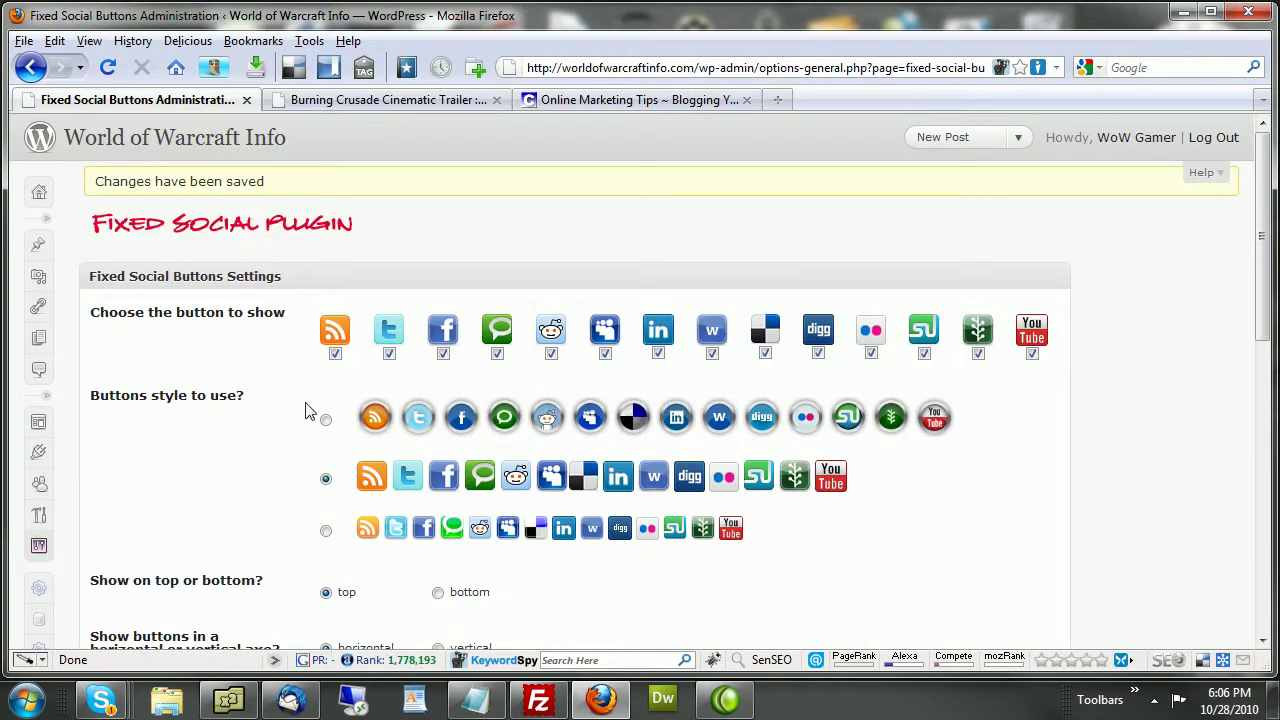
left_click(327, 532)
scroll(338, 544, "down", 2)
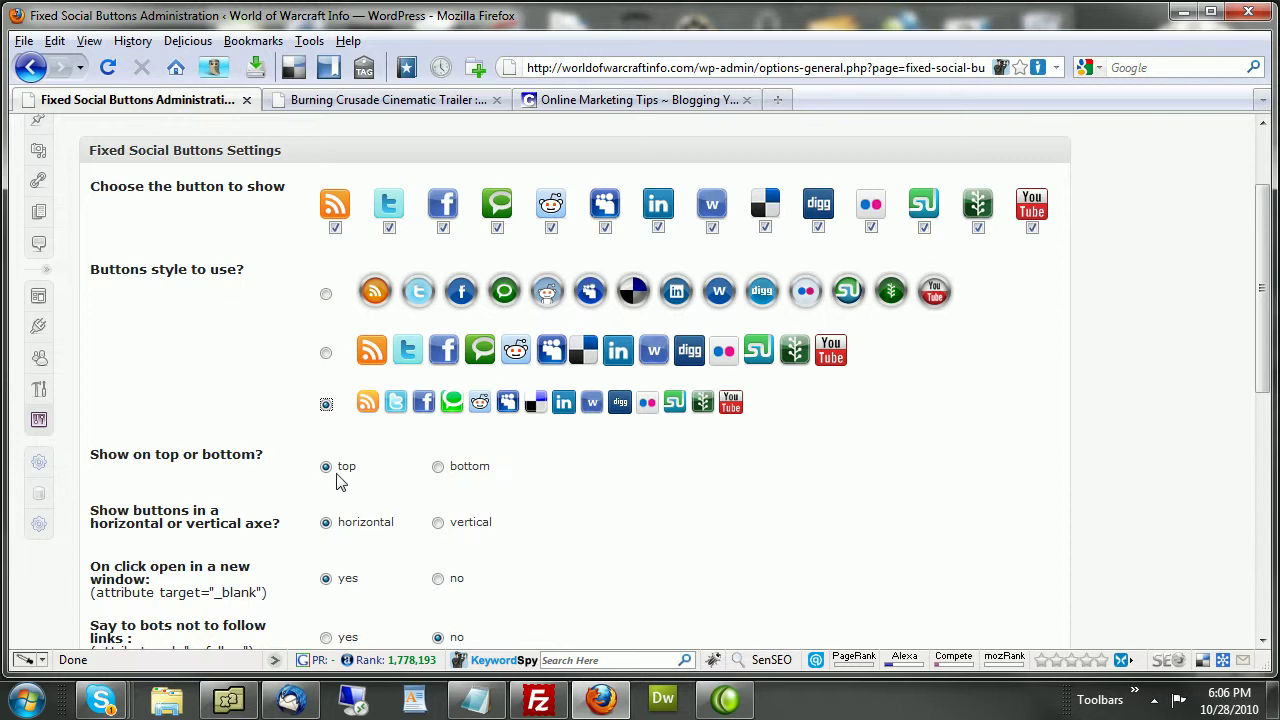
scroll(340, 482, "down", 2)
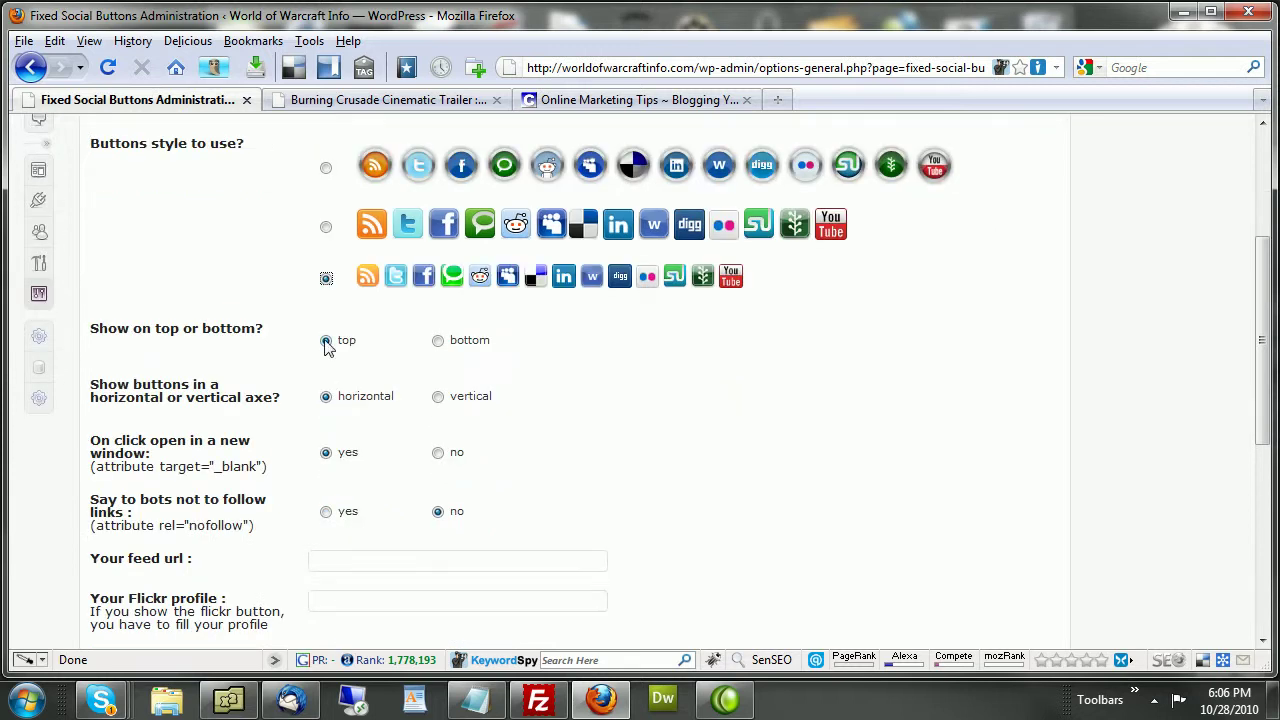
left_click(326, 228)
left_click(438, 341)
scroll(432, 503, "down", 5)
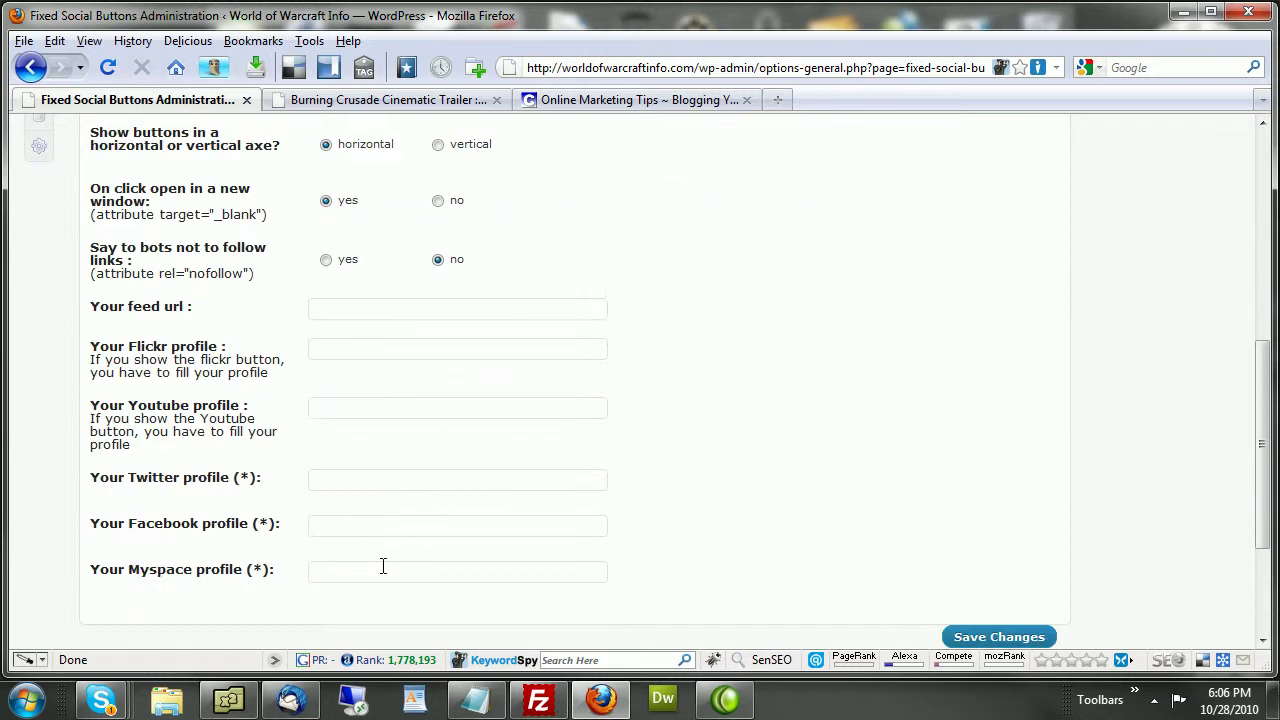
left_click(1035, 638)
Examine the bottom placement of the social buttons throughout the Burning Crusade Cinematic Trailer post
left_click(371, 100)
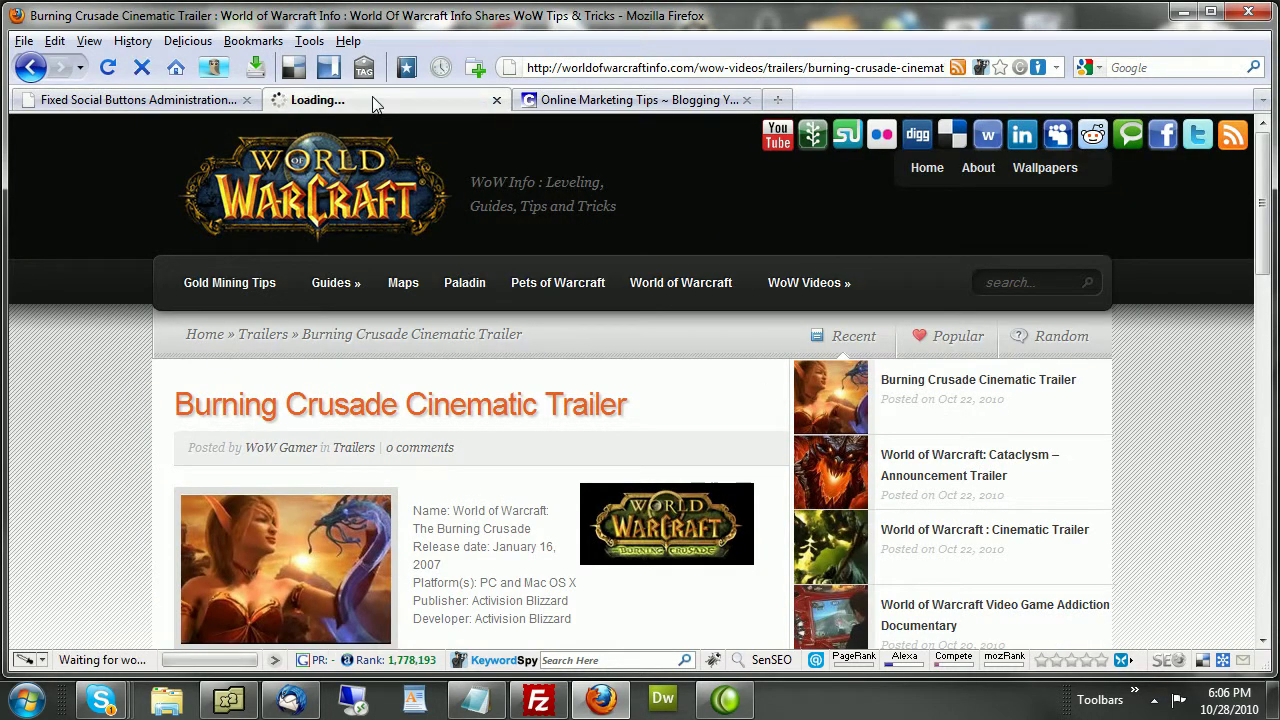
scroll(400, 390, "down", 5)
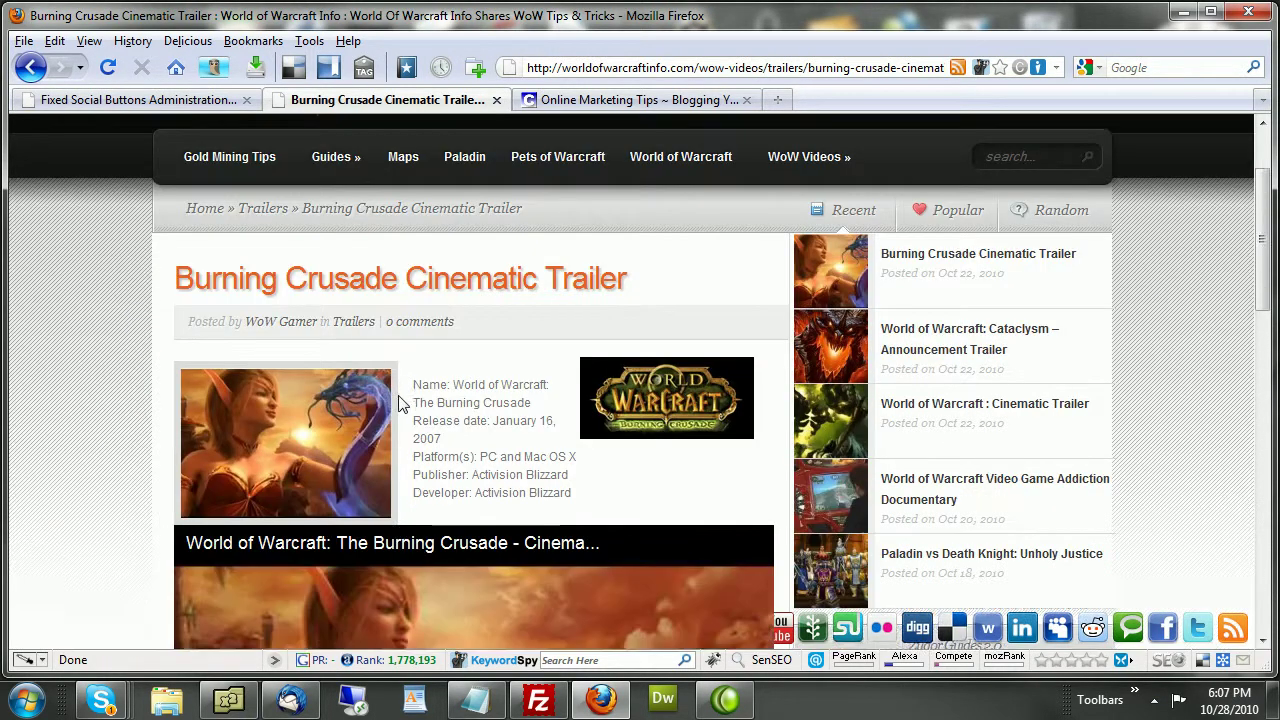
scroll(1214, 486, "down", 9)
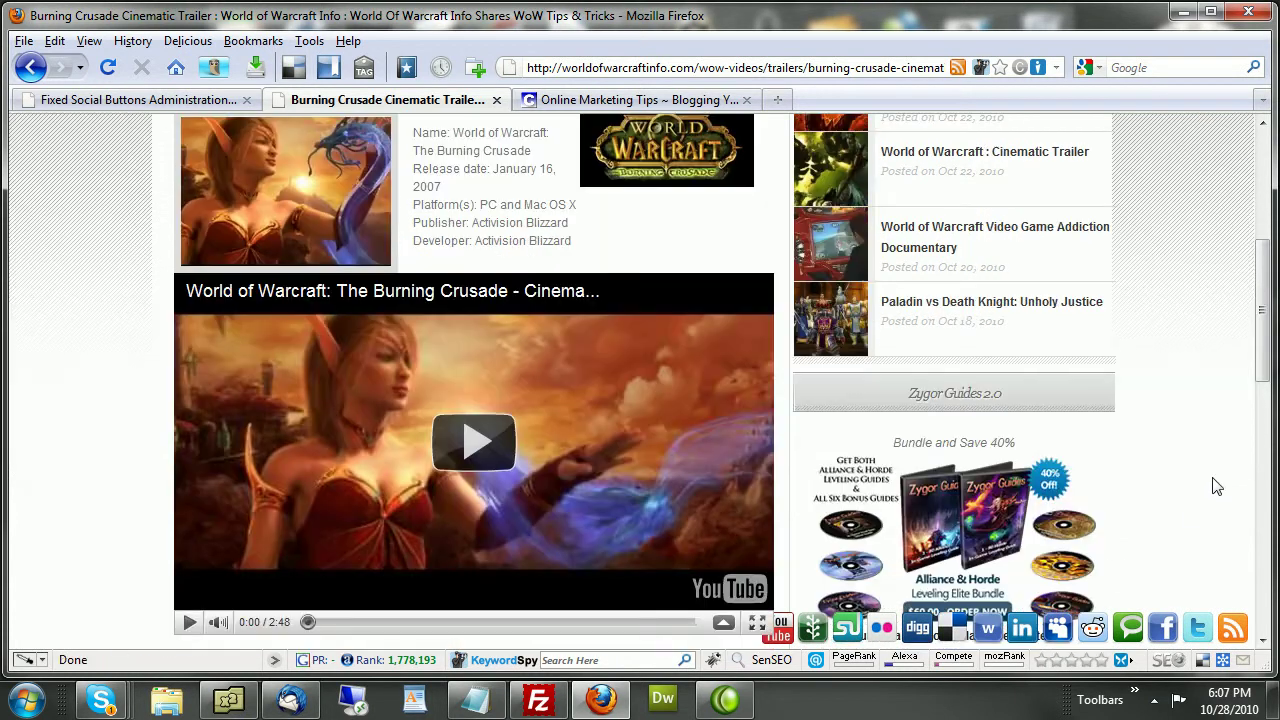
scroll(1218, 471, "down", 10)
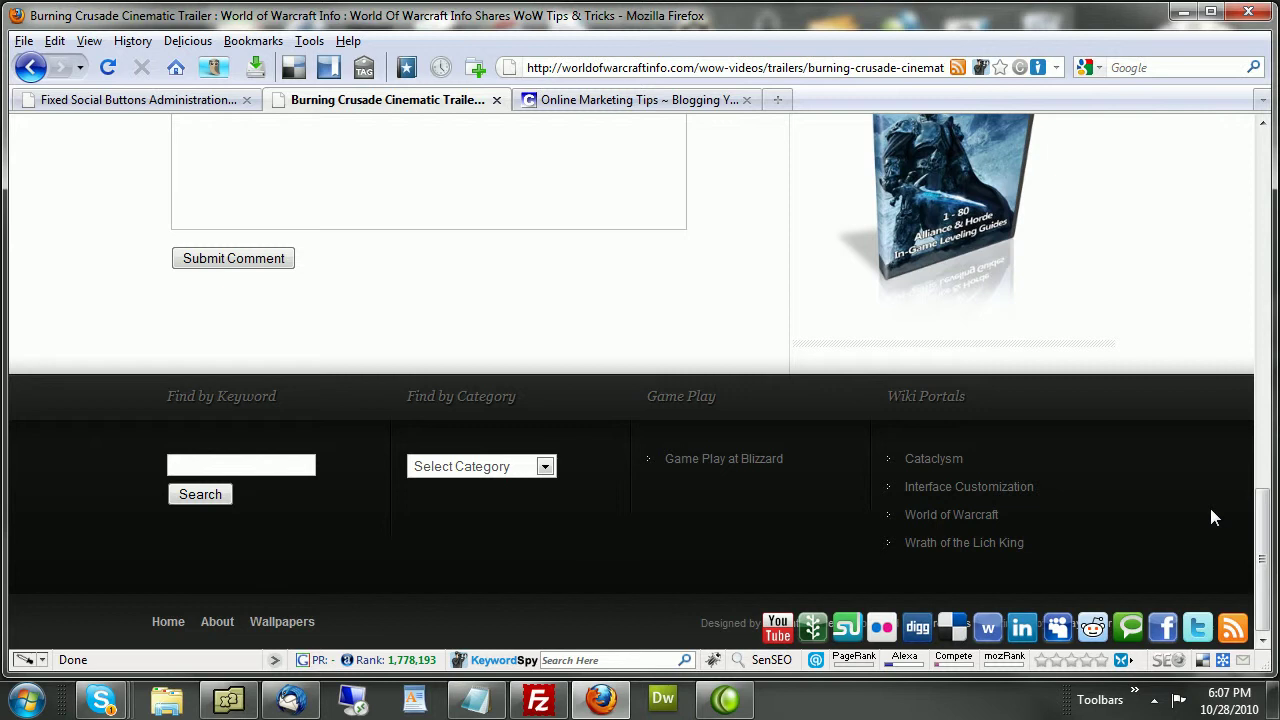
scroll(1210, 508, "up", 18)
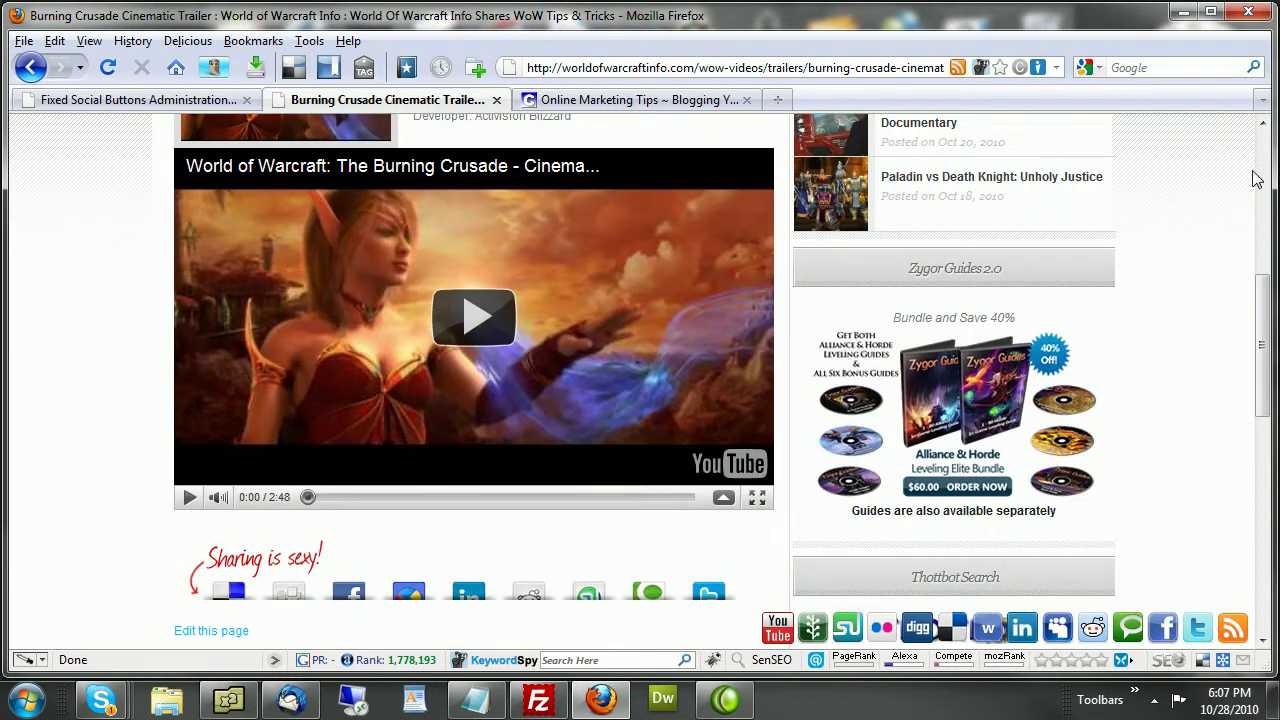
scroll(1212, 400, "up", 10)
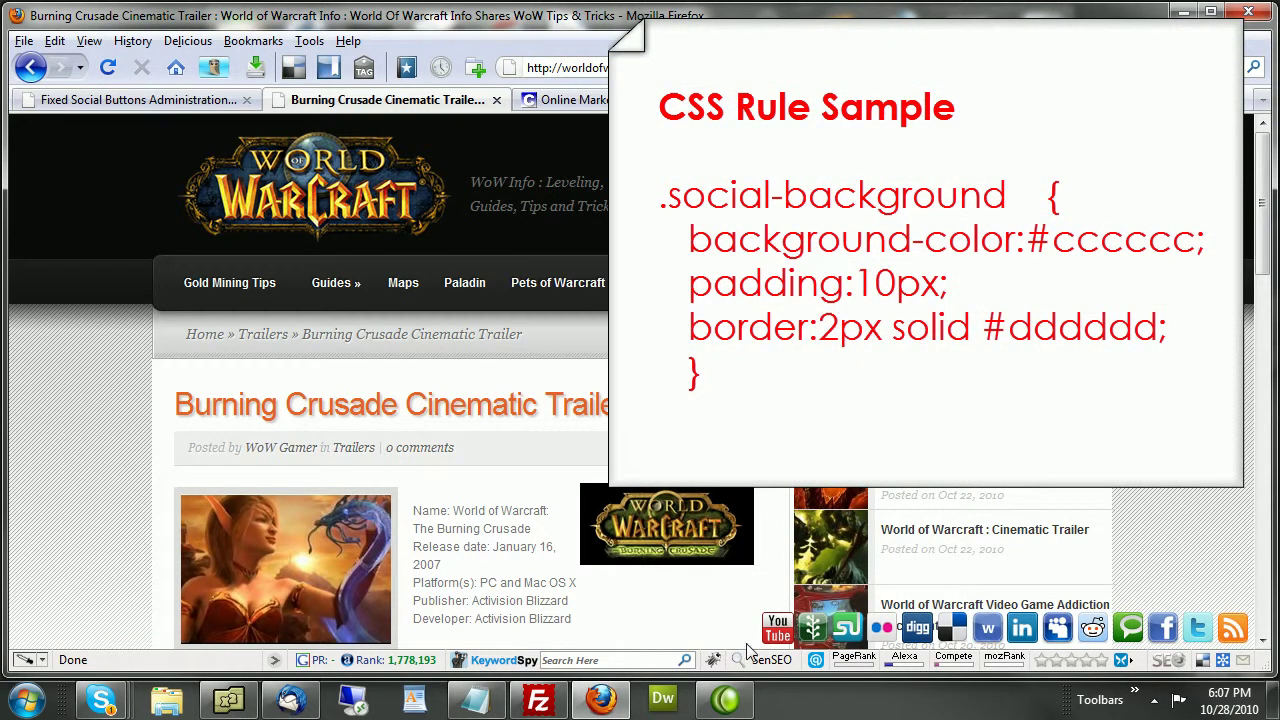
scroll(1190, 514, "down", 5)
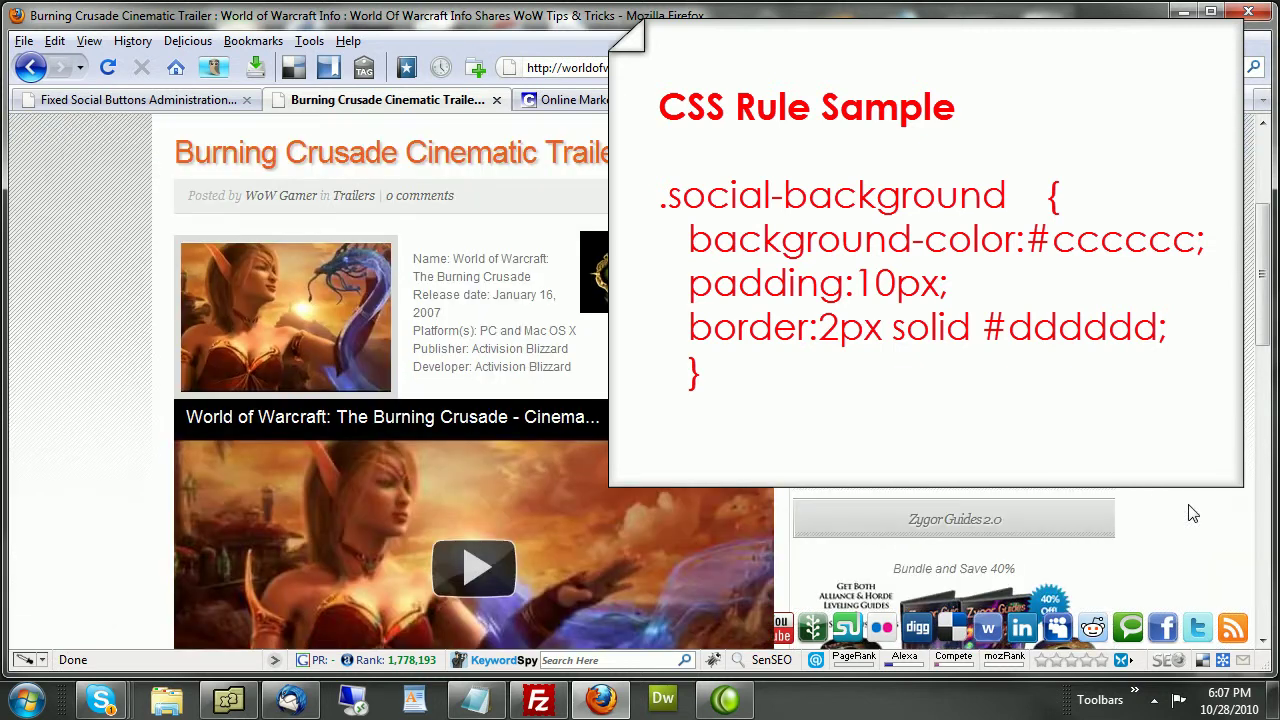
scroll(1190, 514, "down", 3)
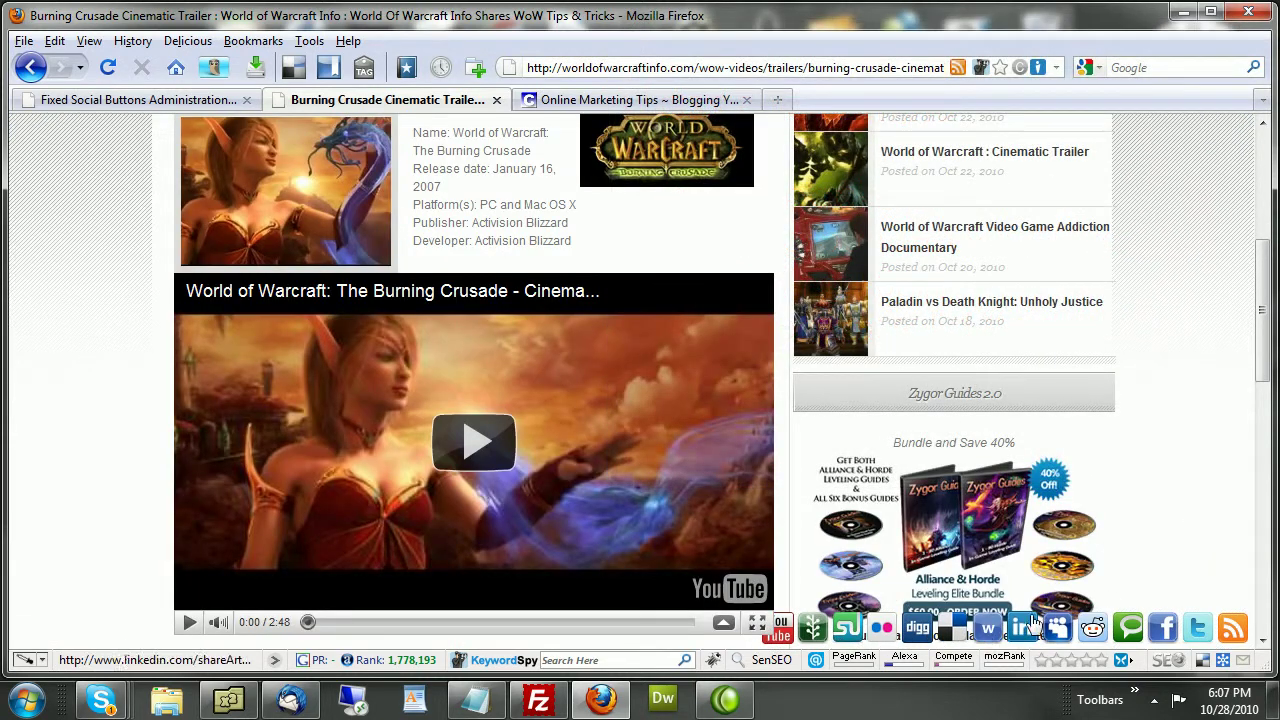
scroll(1160, 354, "up", 7)
Set the large square social buttons to top and vertical, save the changes, and check them on the Burning Crusade post
left_click(139, 99)
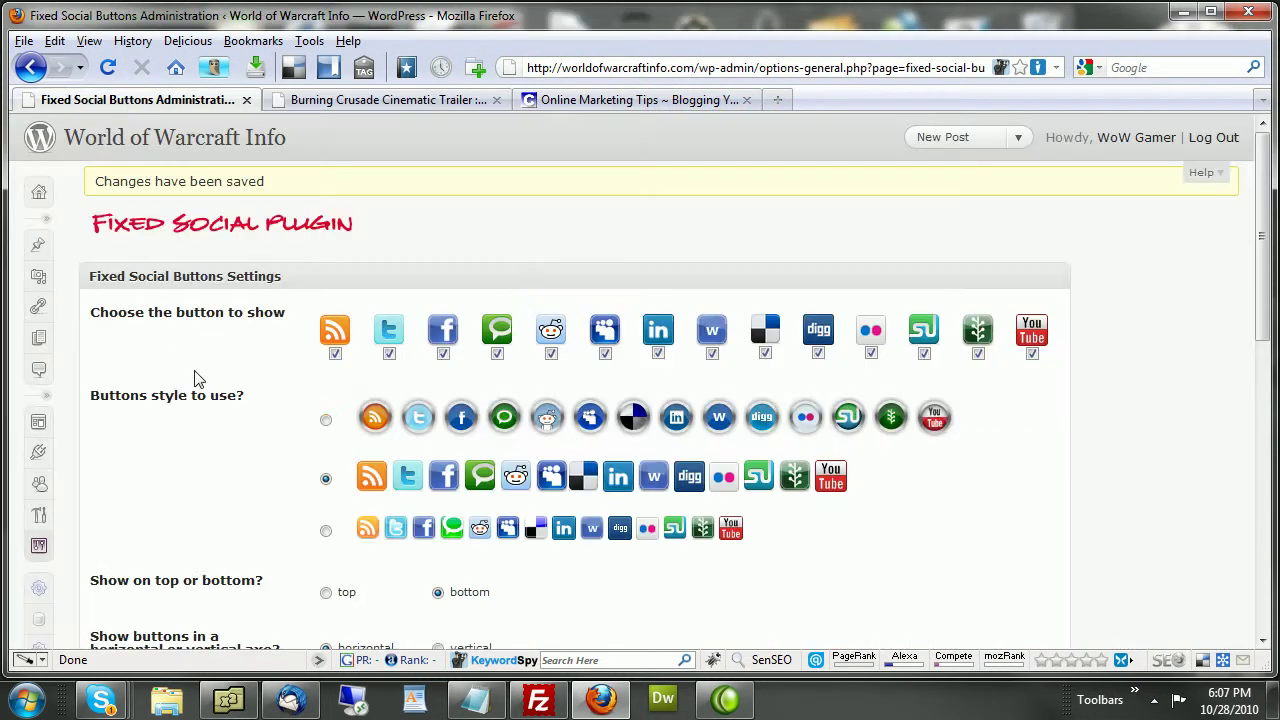
left_click(325, 478)
scroll(325, 480, "down", 3)
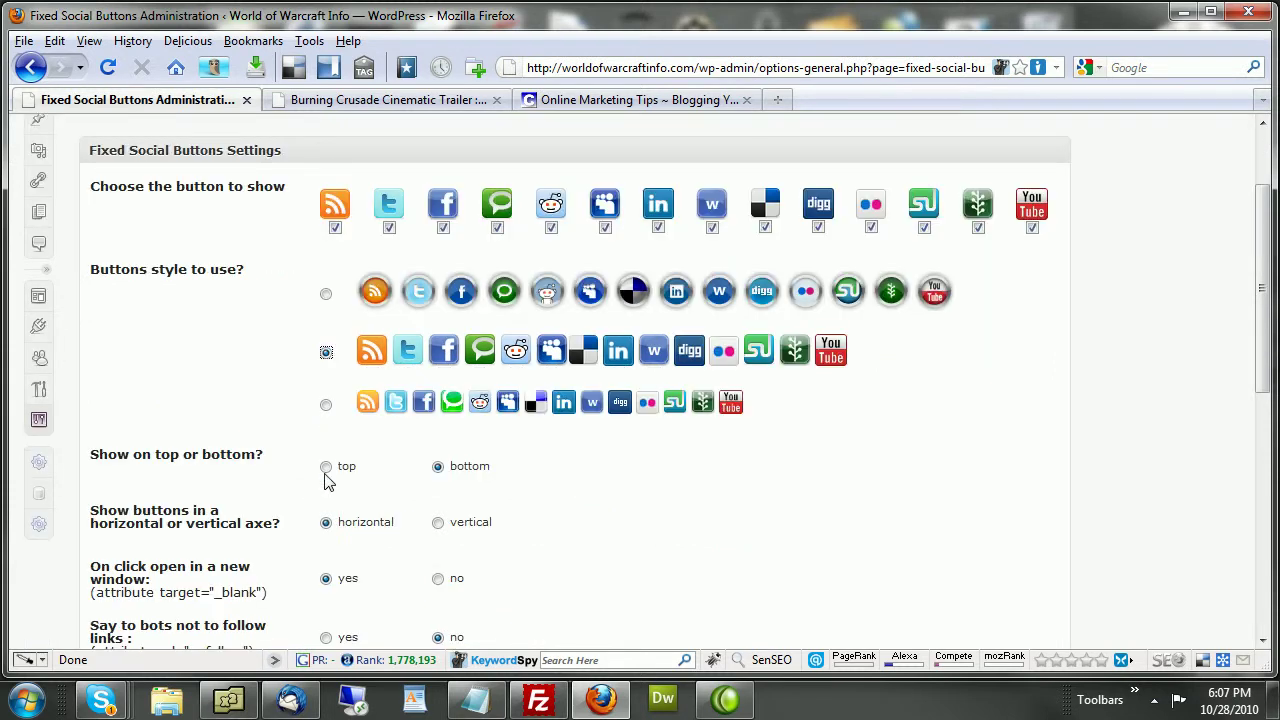
scroll(325, 480, "down", 3)
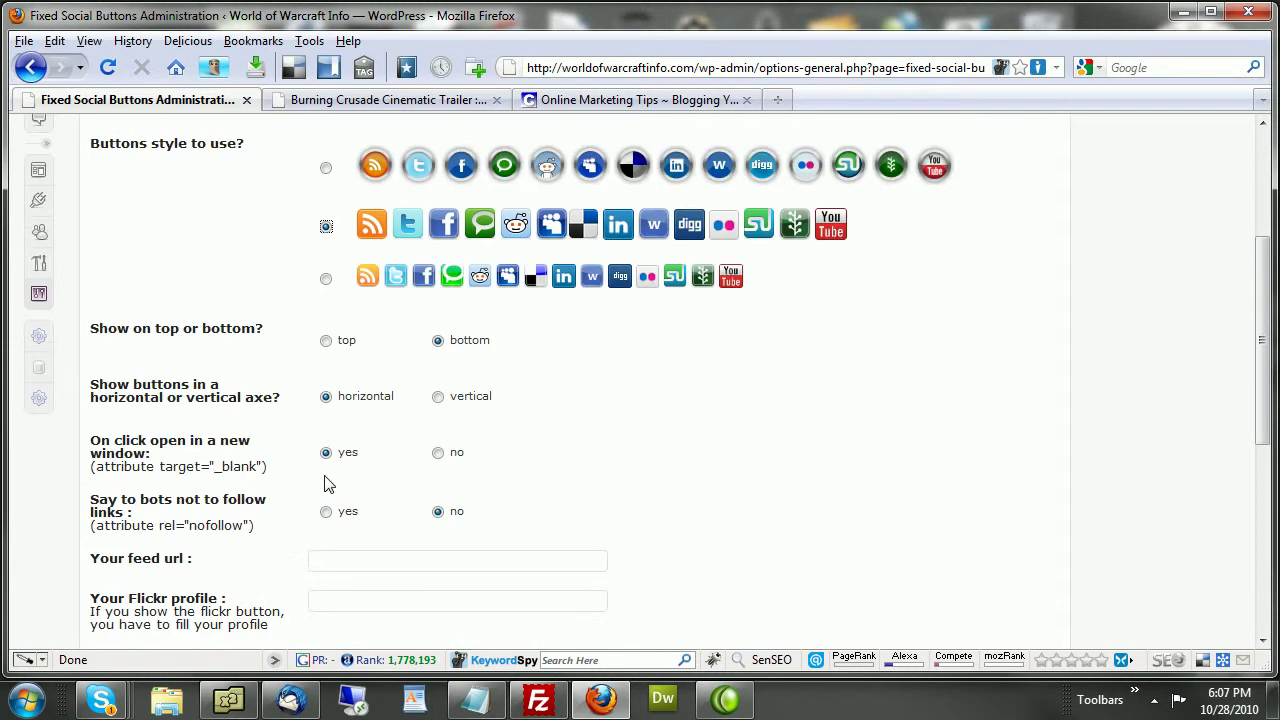
left_click(438, 398)
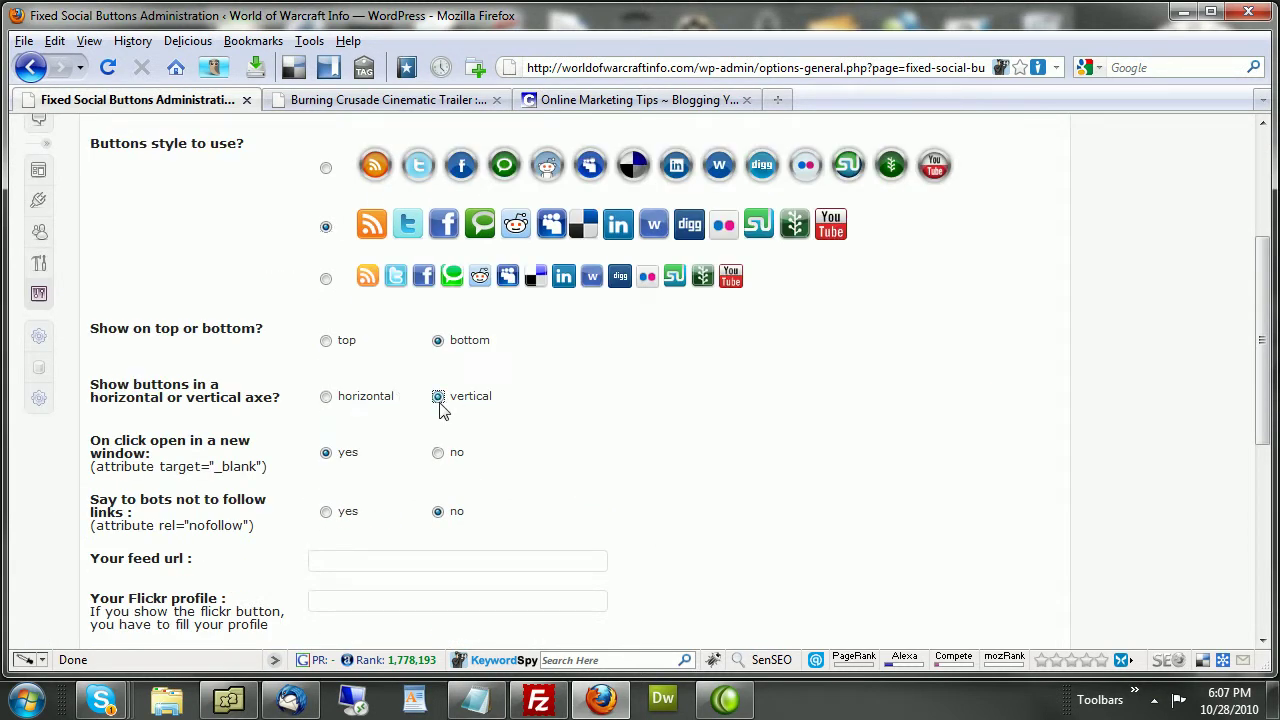
left_click(326, 341)
scroll(1030, 543, "down", 9)
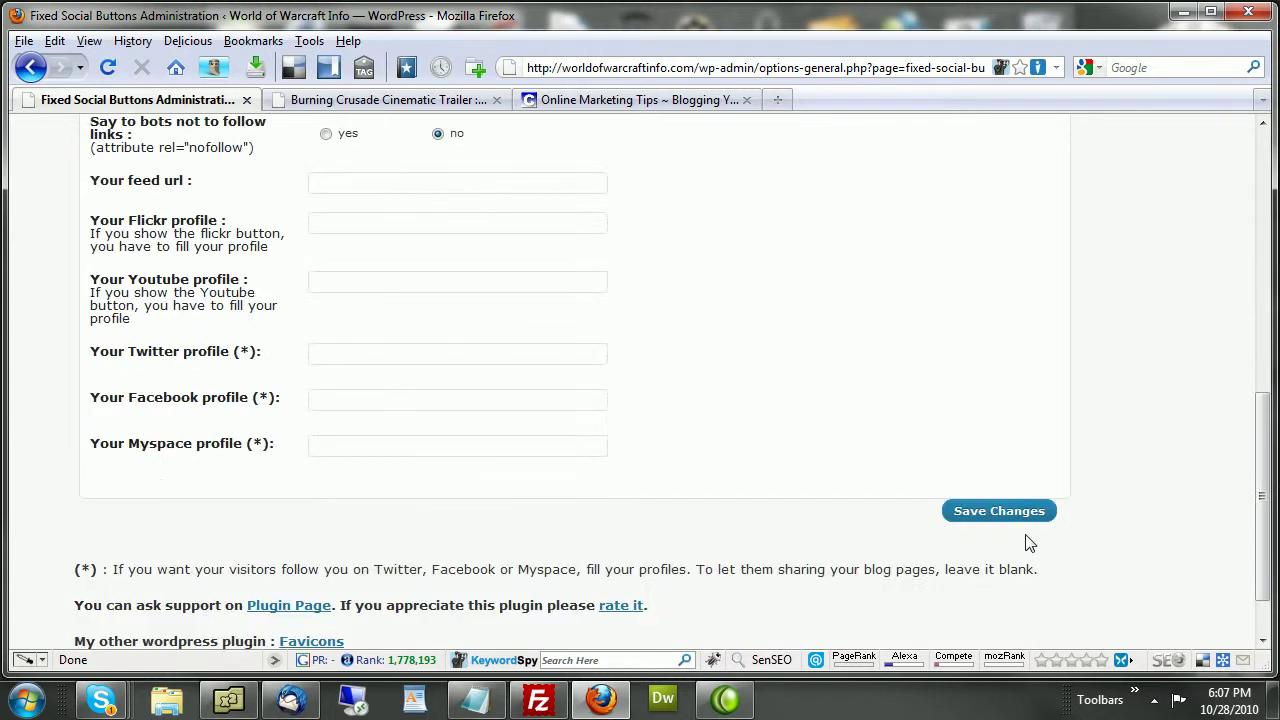
left_click(996, 511)
left_click(445, 102)
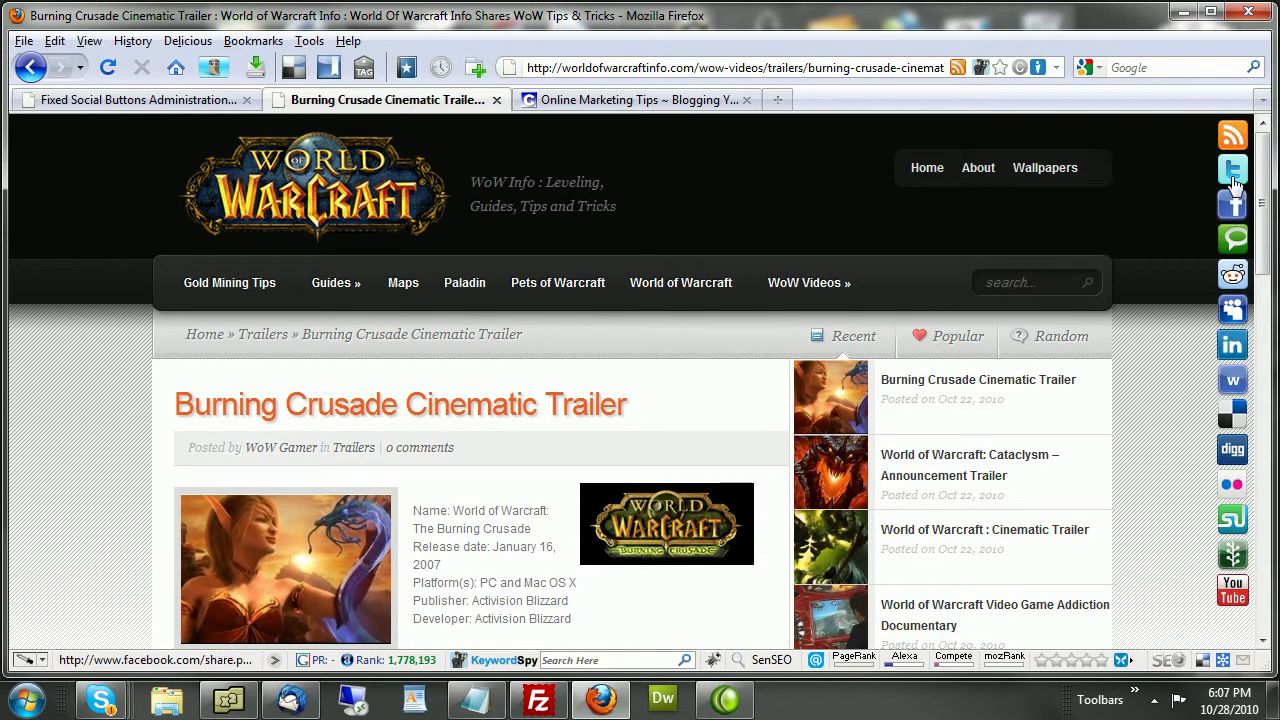
Examine the feed URL, Flickr and YouTube profile fields in the Fixed Social Buttons settings, and the list of selectable buttons
left_click(183, 106)
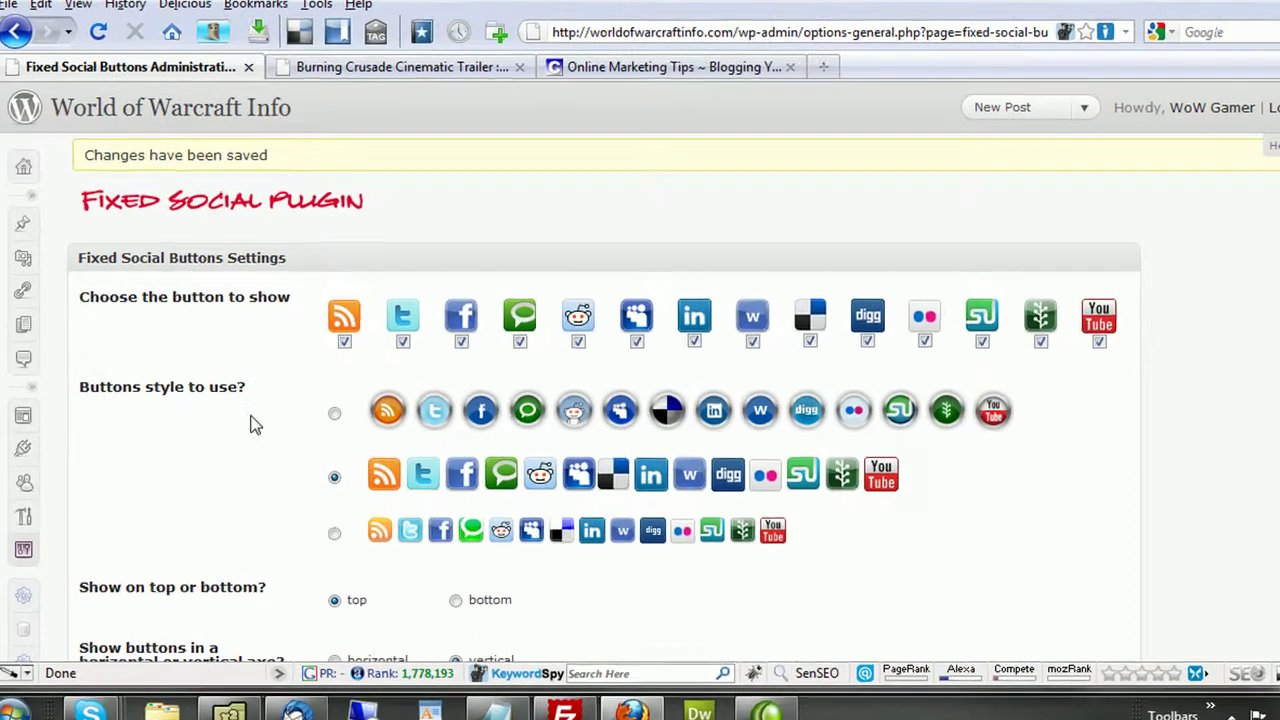
scroll(290, 540, "down", 6)
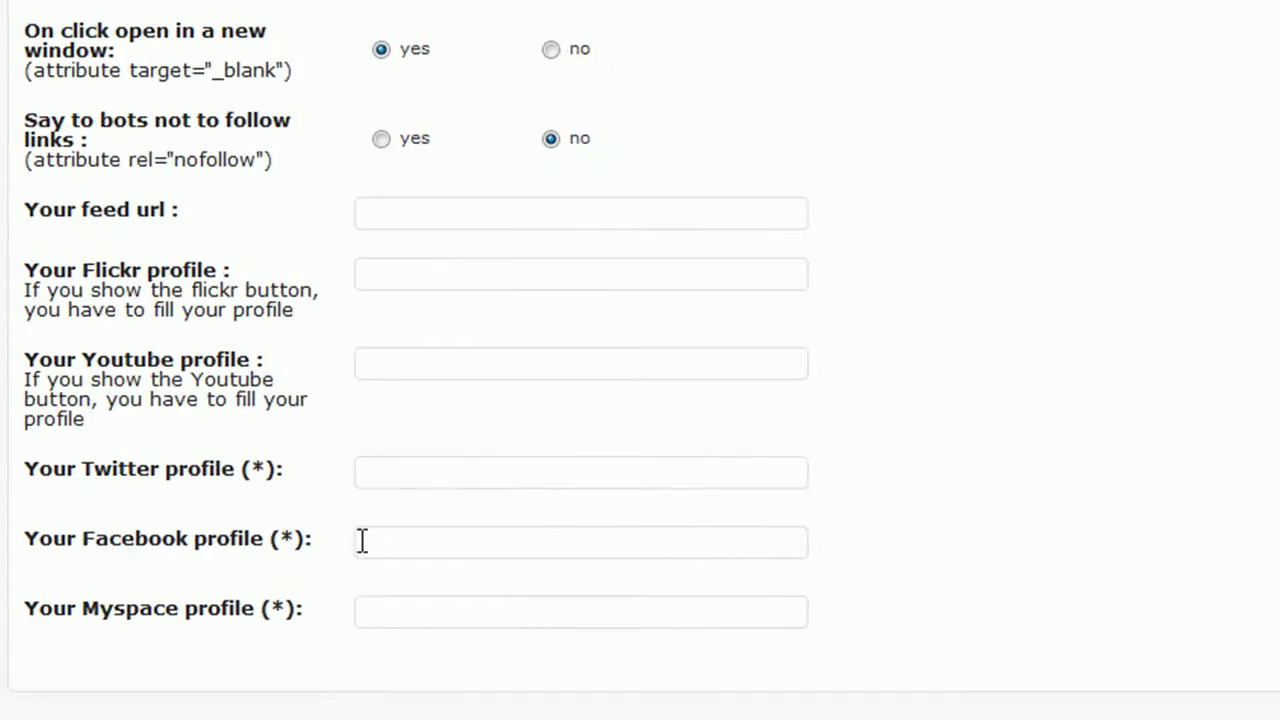
left_click(372, 214)
left_click(397, 272)
left_click(399, 370)
scroll(400, 370, "up", 5)
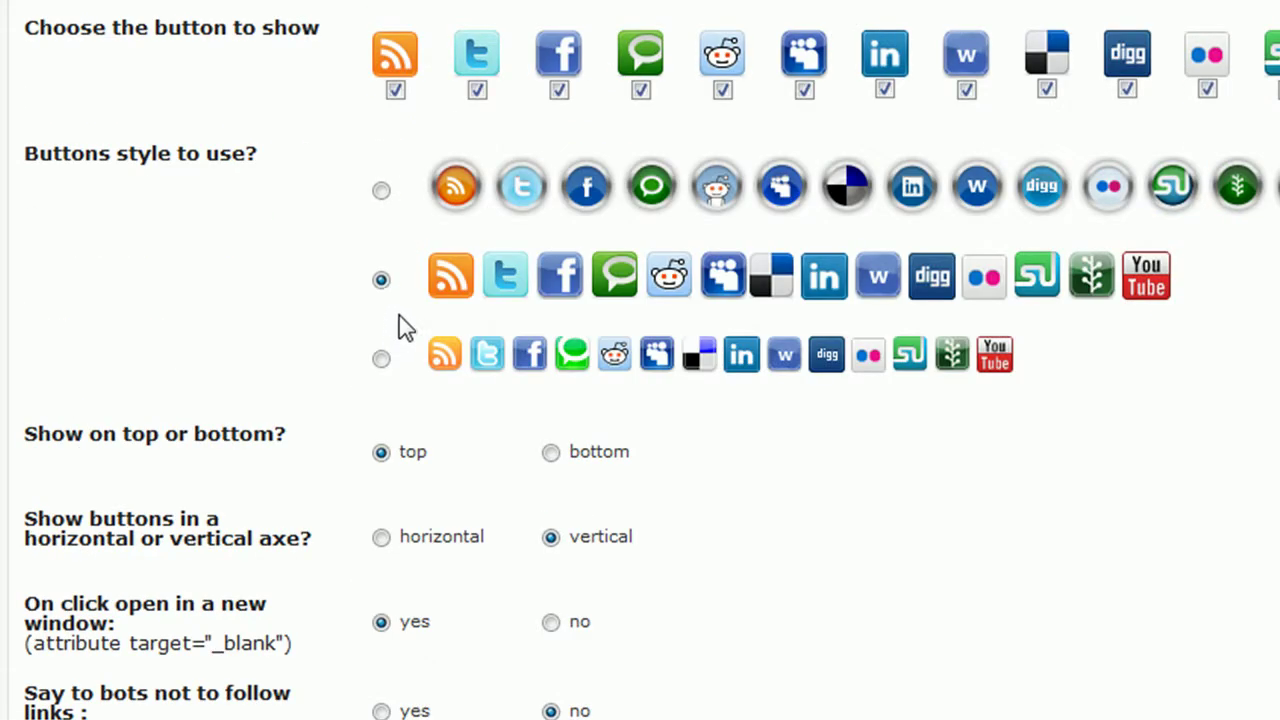
scroll(410, 320, "up", 2)
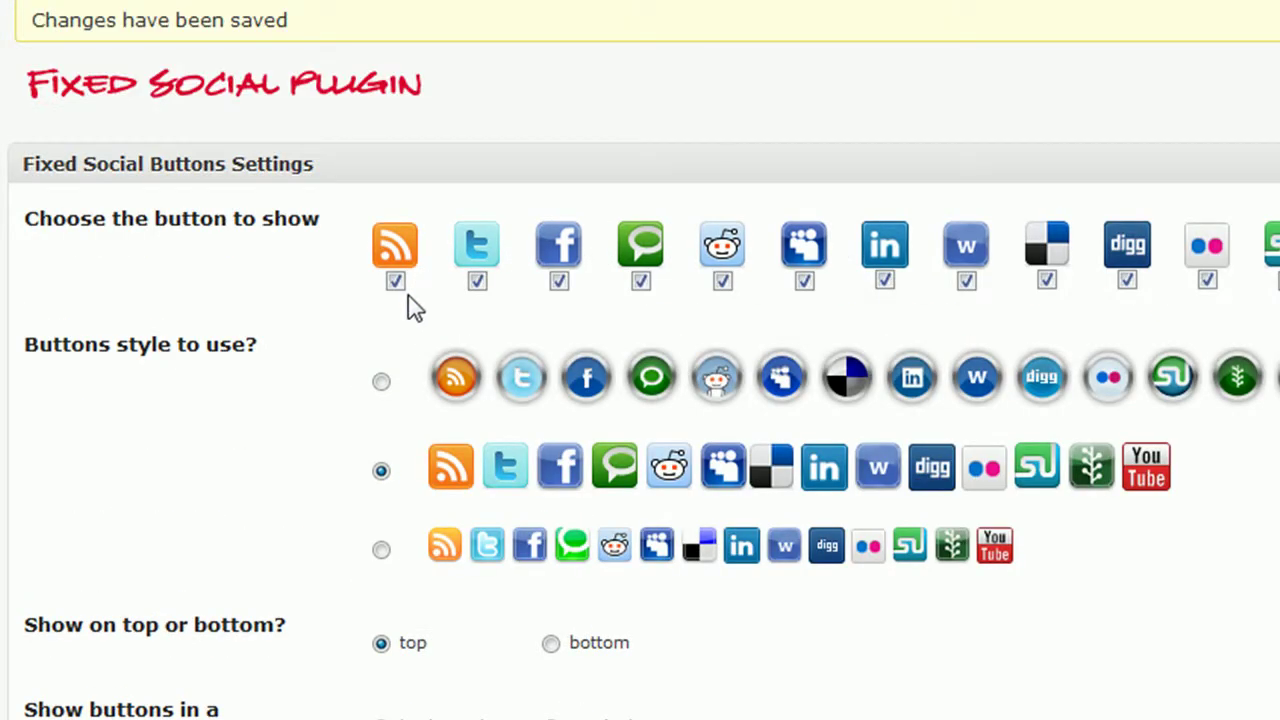
Exclude the blue W, Flickr and green leaf buttons, save the changes, and check the result on the reloaded Burning Crusade post
left_click(966, 282)
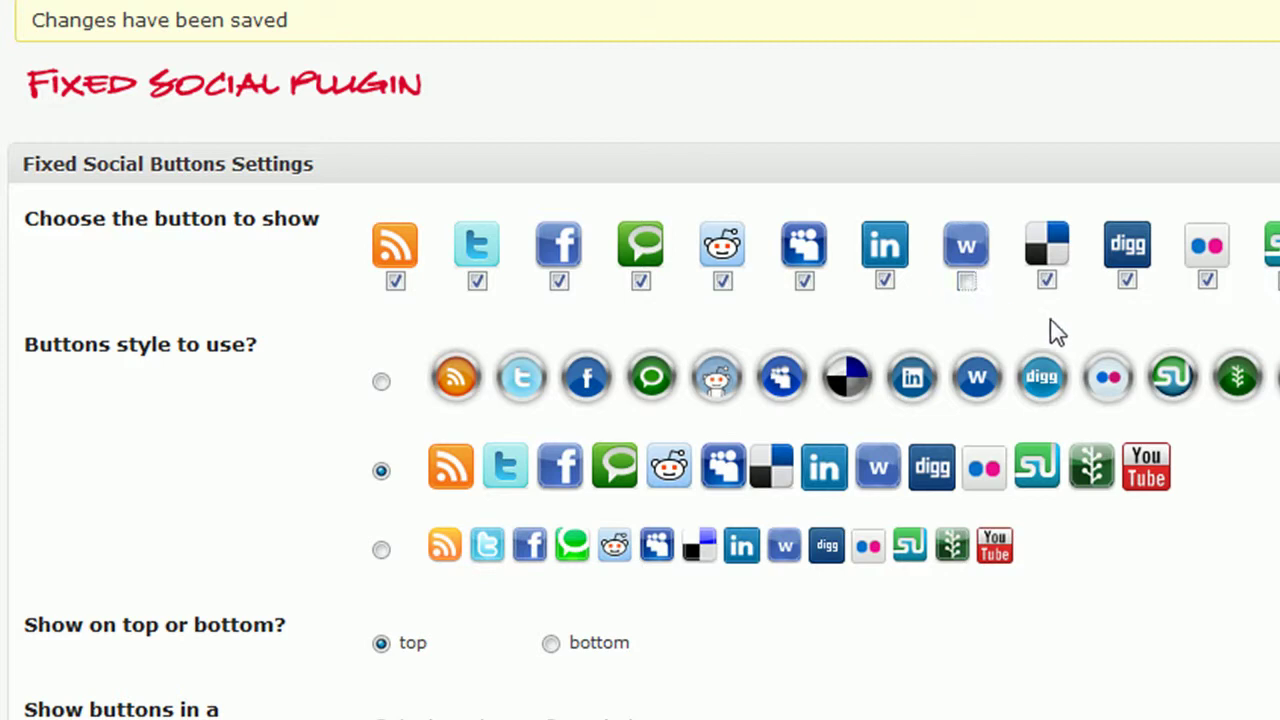
left_click(1206, 283)
scroll(1229, 346, "down", 8)
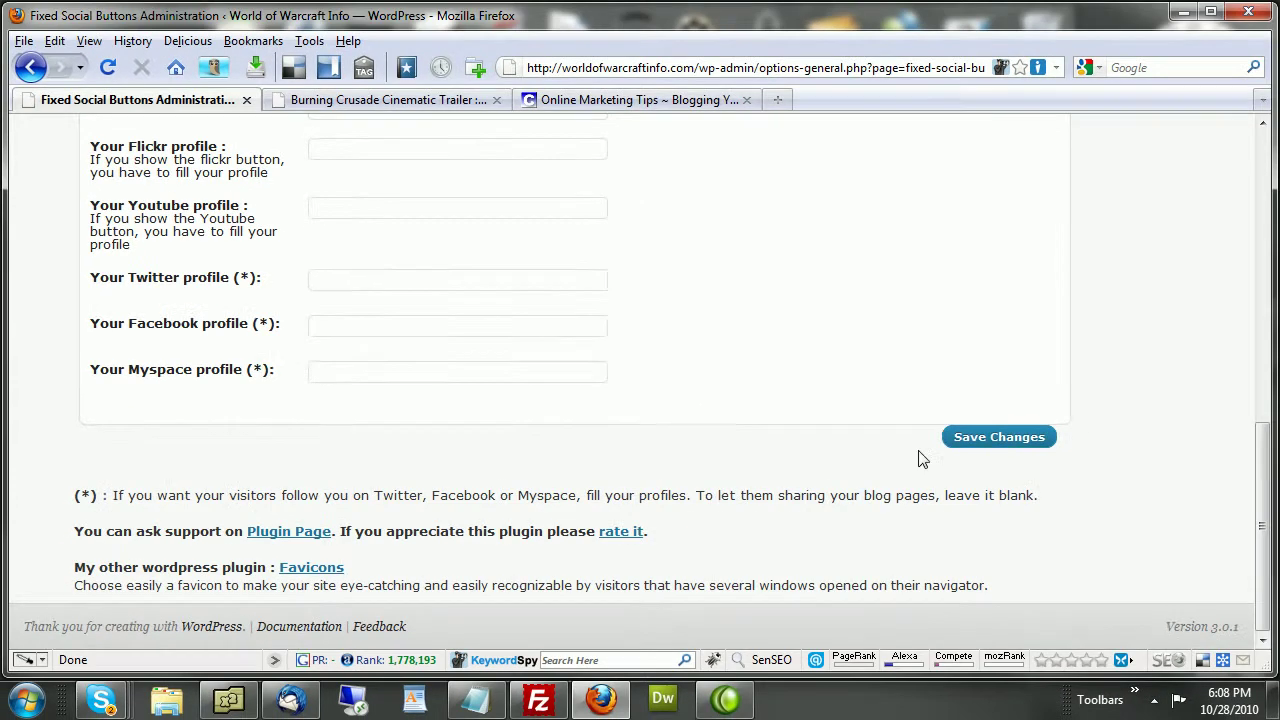
left_click(998, 437)
left_click(455, 100)
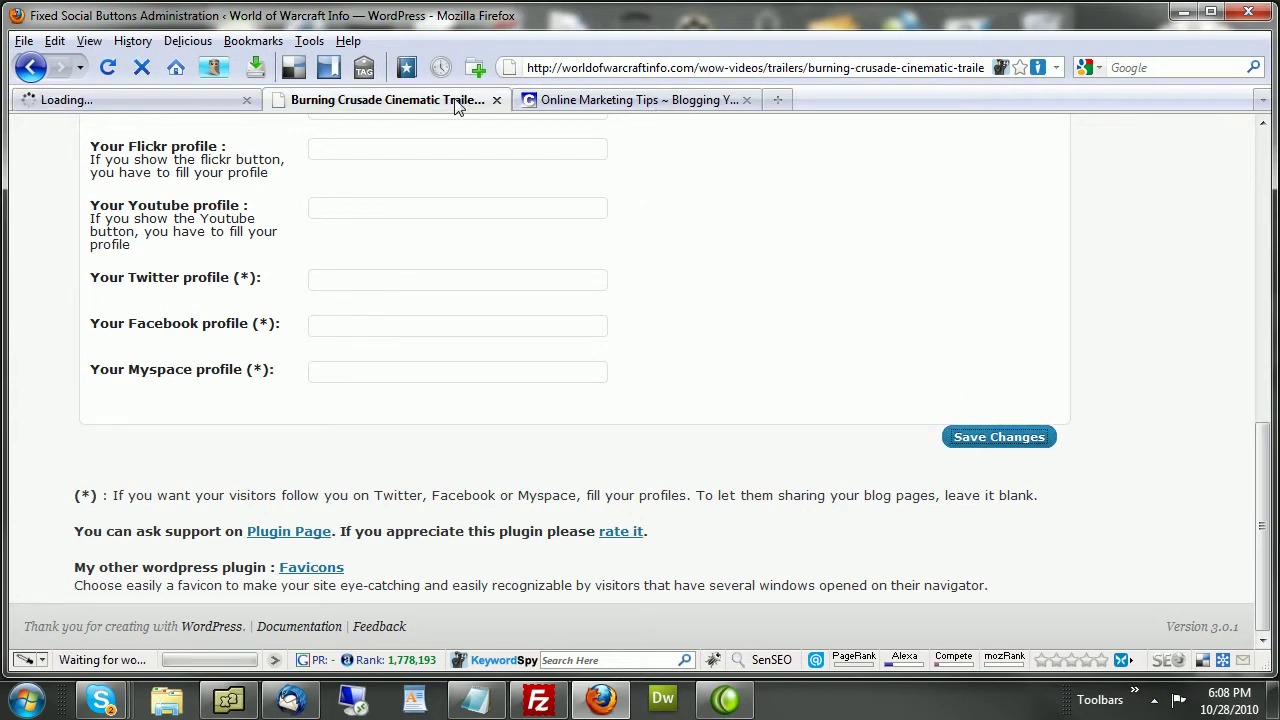
key("F5")
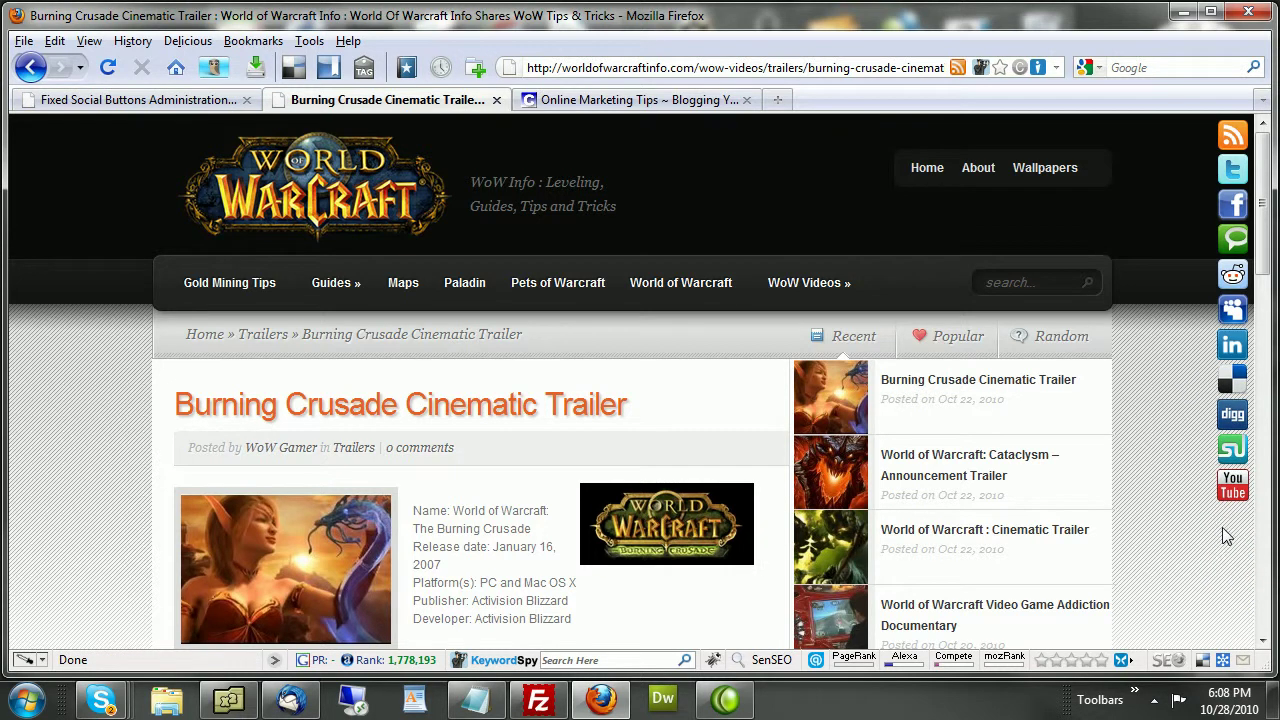
Fill in the Twitter and Facebook profile names in the Fixed Social Buttons settings, and return to the Burning Crusade post
left_click(122, 104)
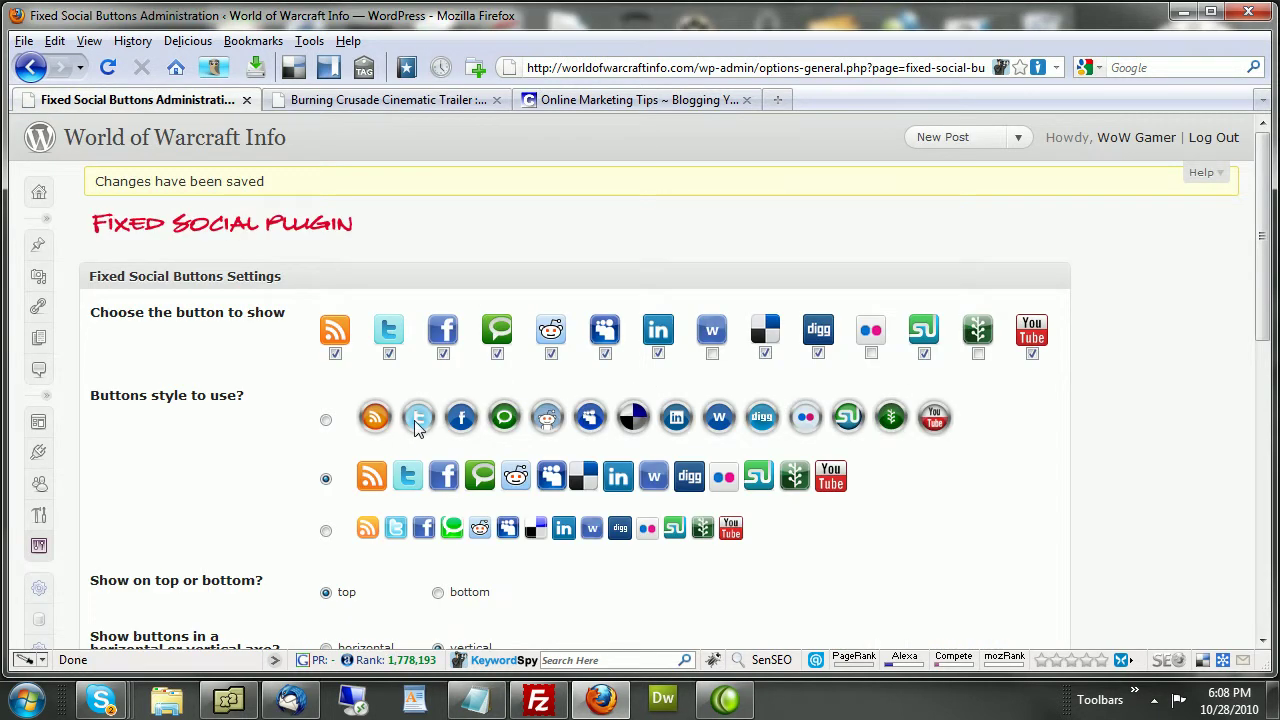
scroll(419, 432, "down", 6)
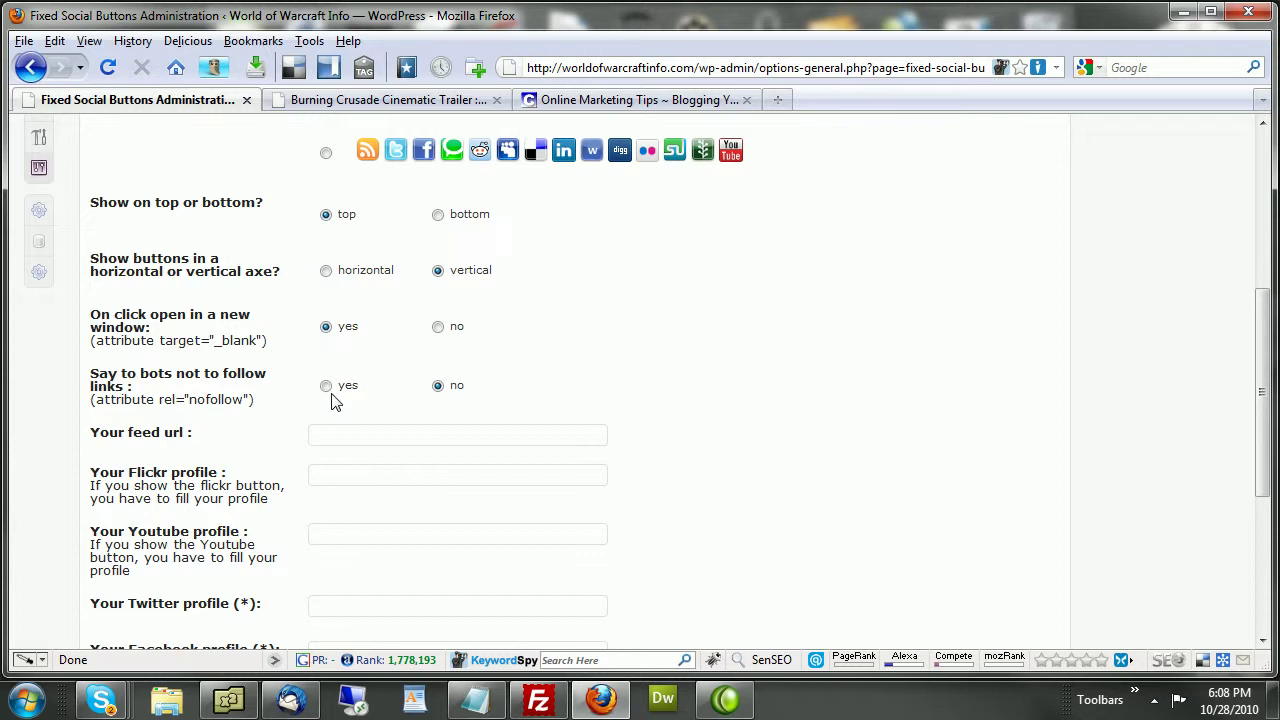
scroll(335, 400, "down", 2)
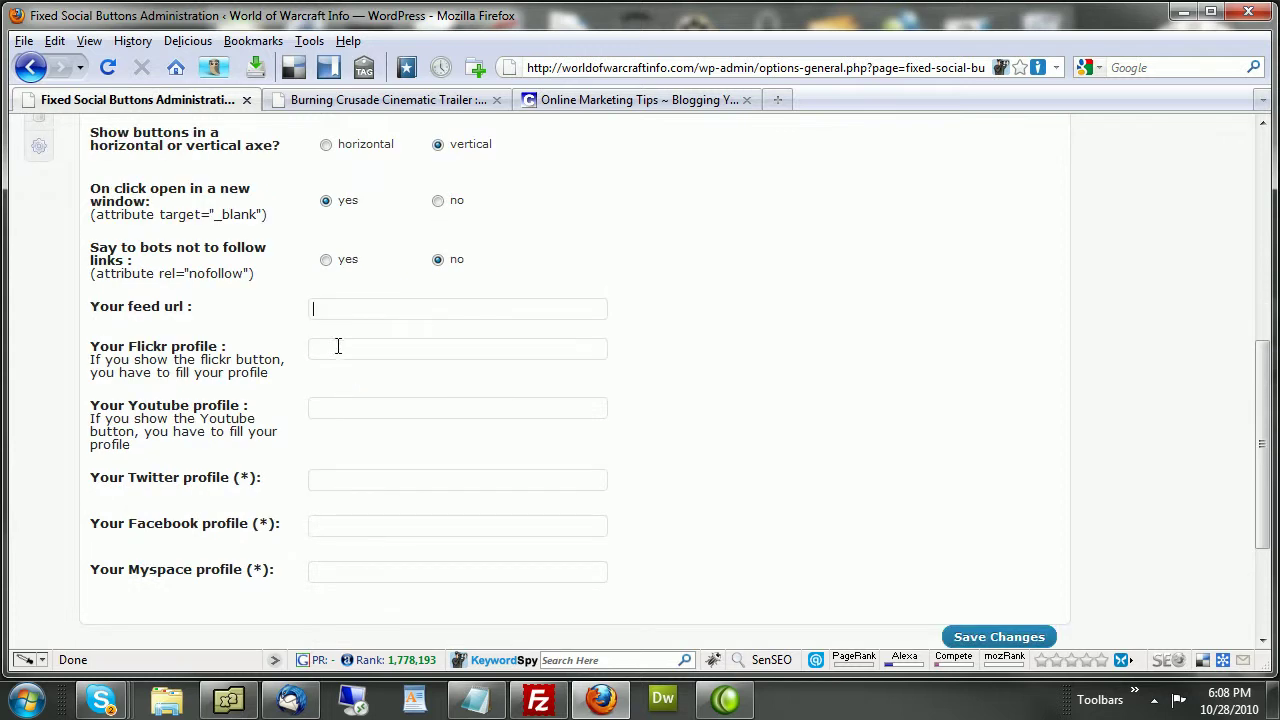
left_click(343, 477)
type("Cena")
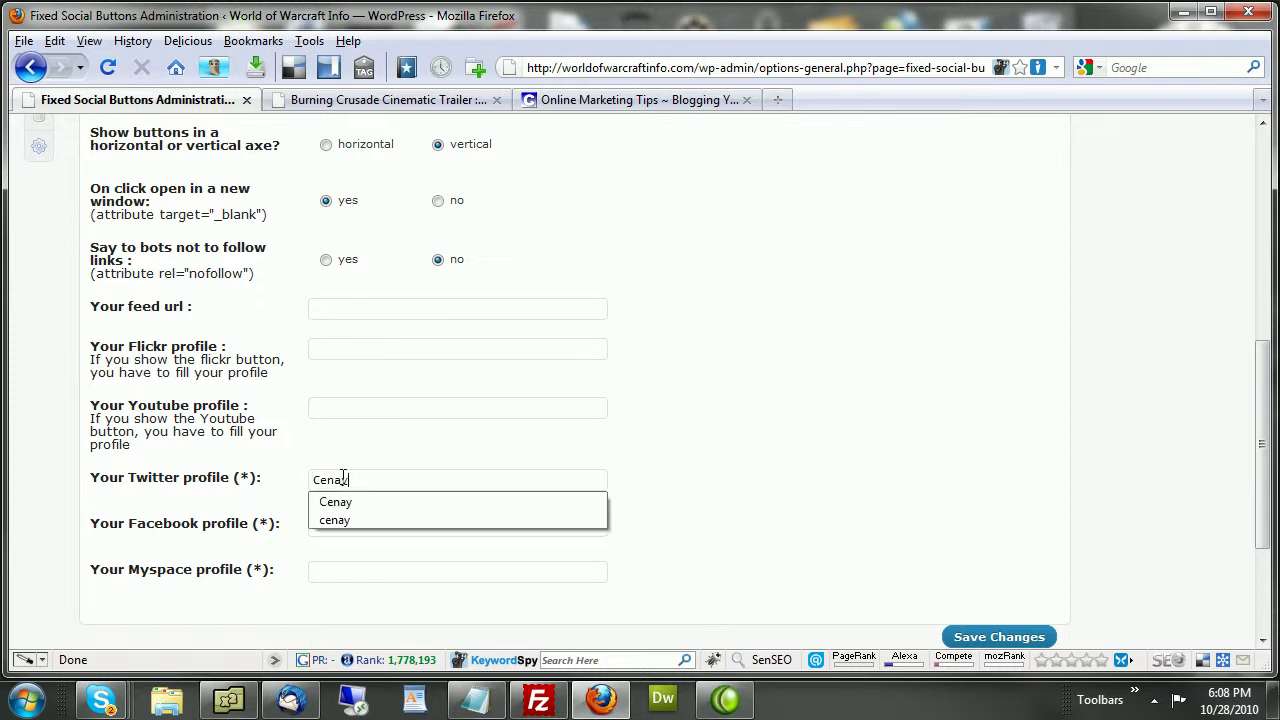
type("y")
key("Tab")
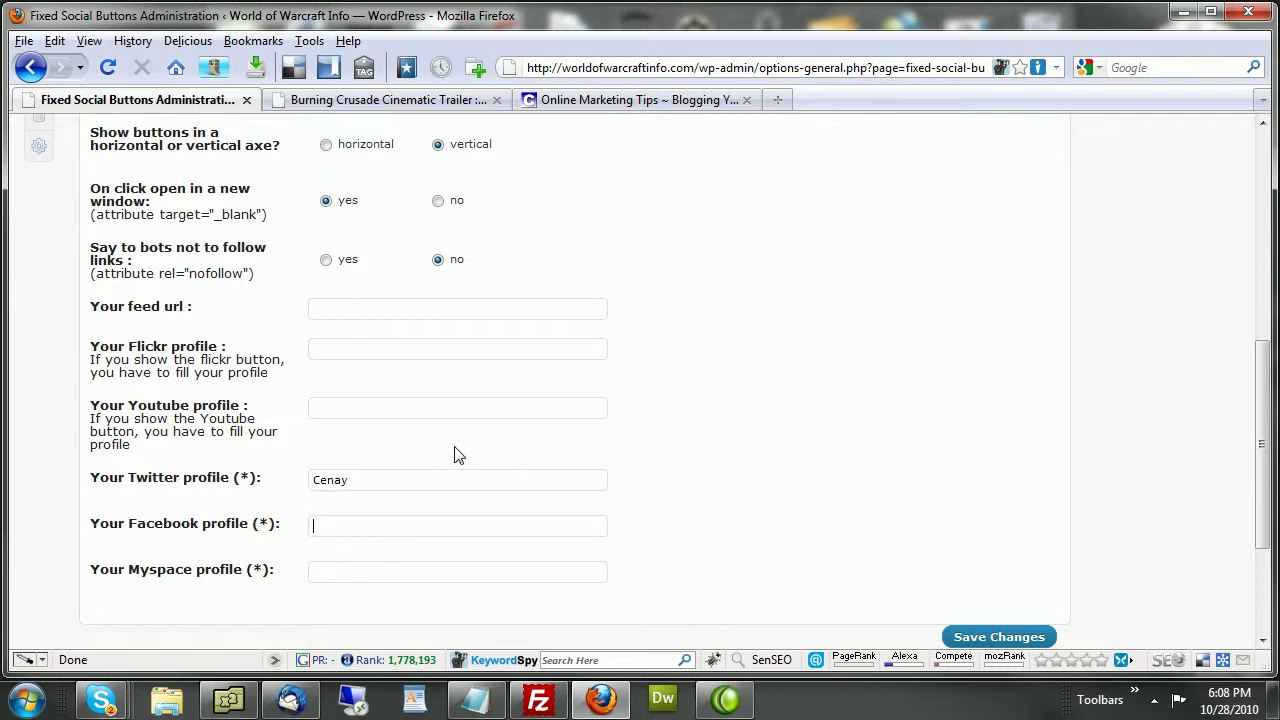
type("Ceany")
key("Tab")
left_click(435, 100)
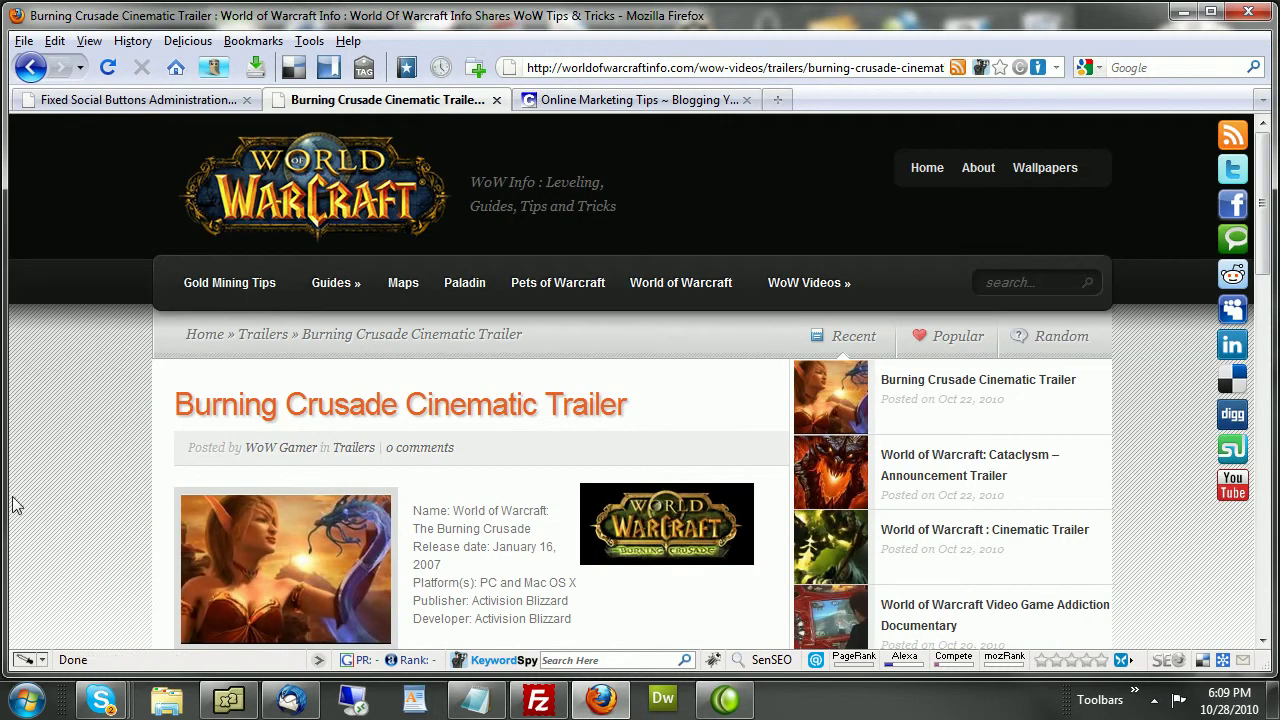